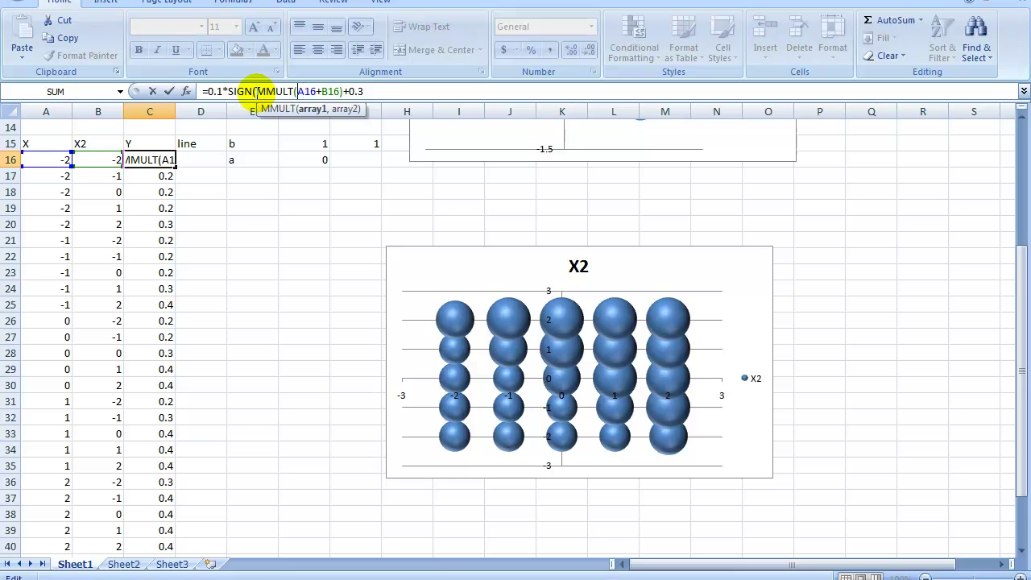
- Insert the range F15:G15 as the first MMULT array in cell C16's formula, followed by a comma
key("BackSpace")
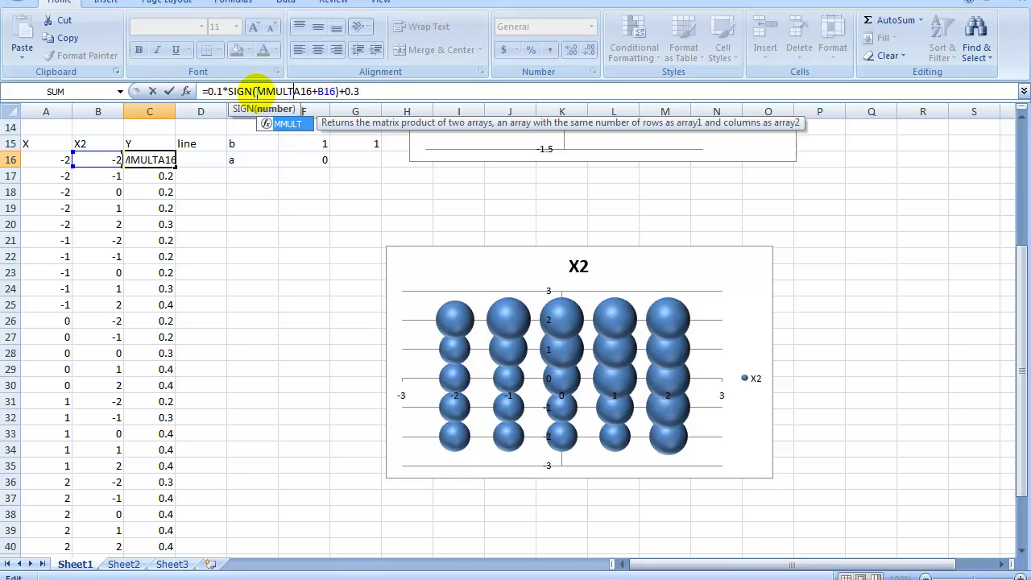
type("(")
left_click(256, 91)
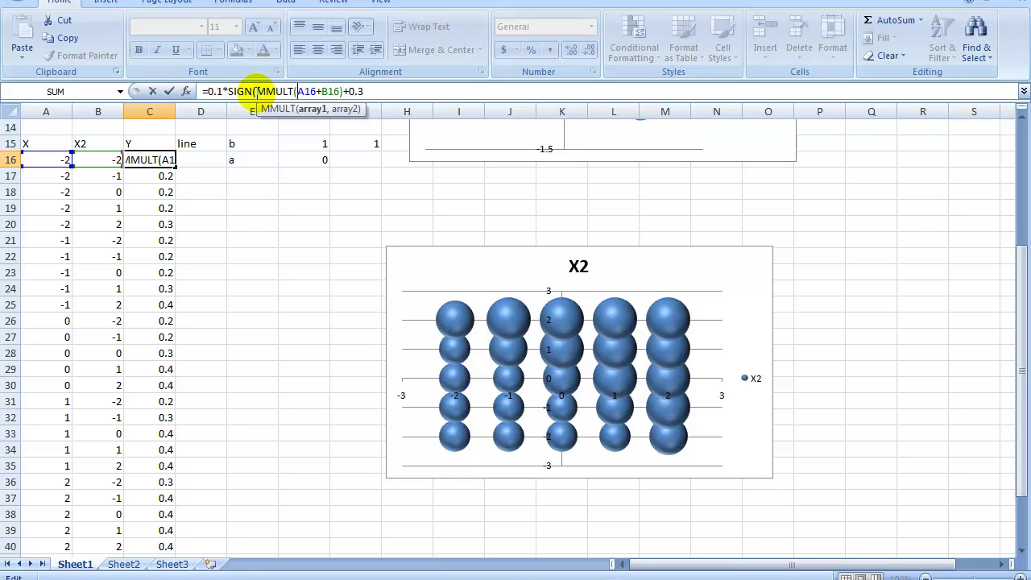
left_click(306, 142)
left_click_drag(323, 139, 341, 141)
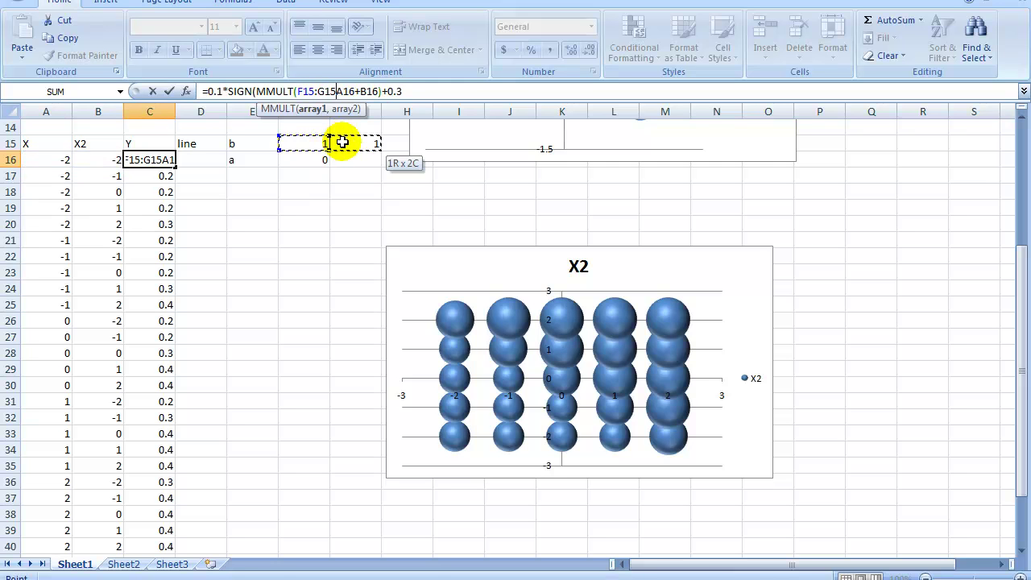
type(",")
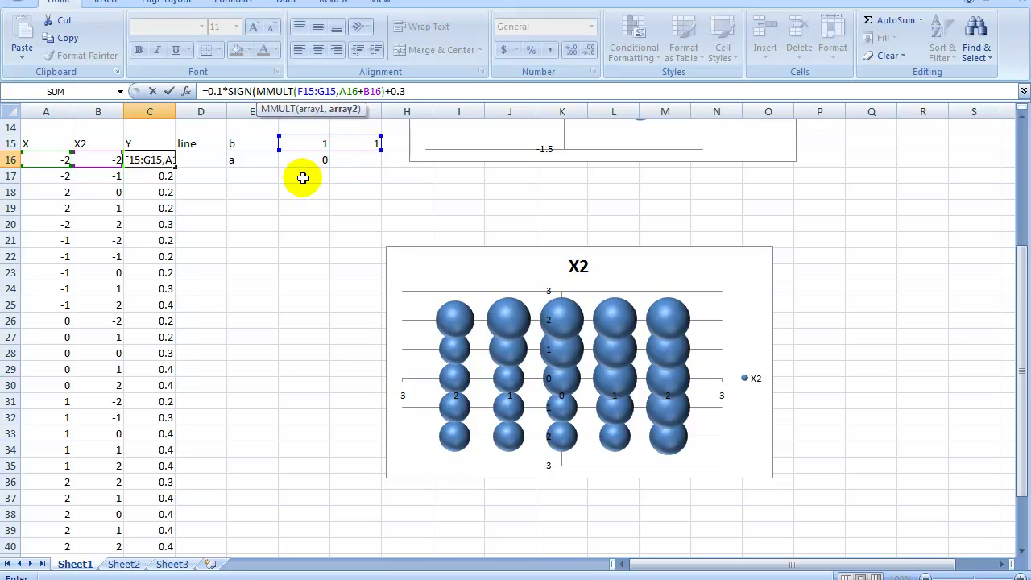
- Make TRANSPOSE(A16:B16) the second MMULT array in cell C16's formula, replacing the leftover A16+B16
type("f")
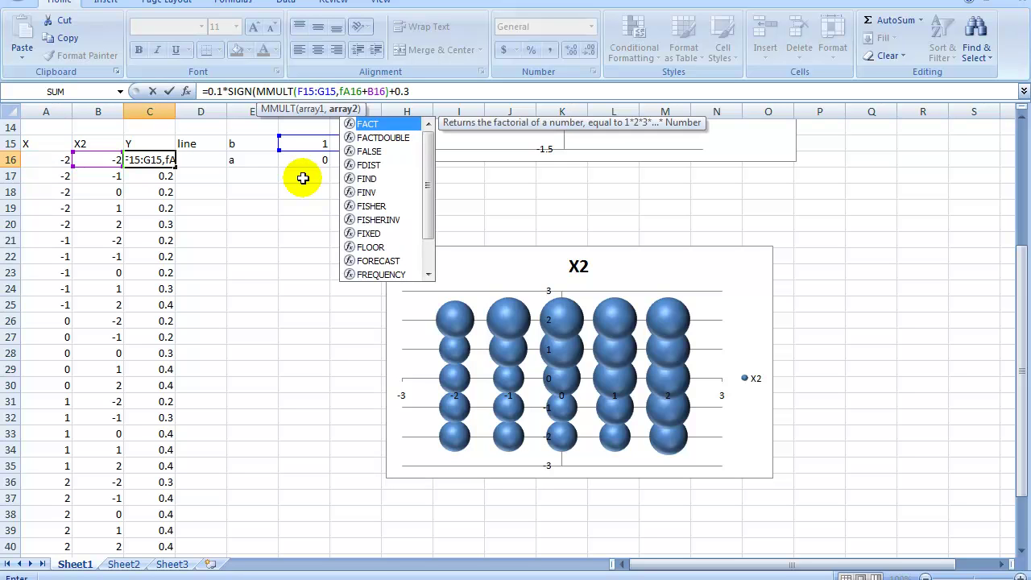
key("BackSpace")
type("trans")
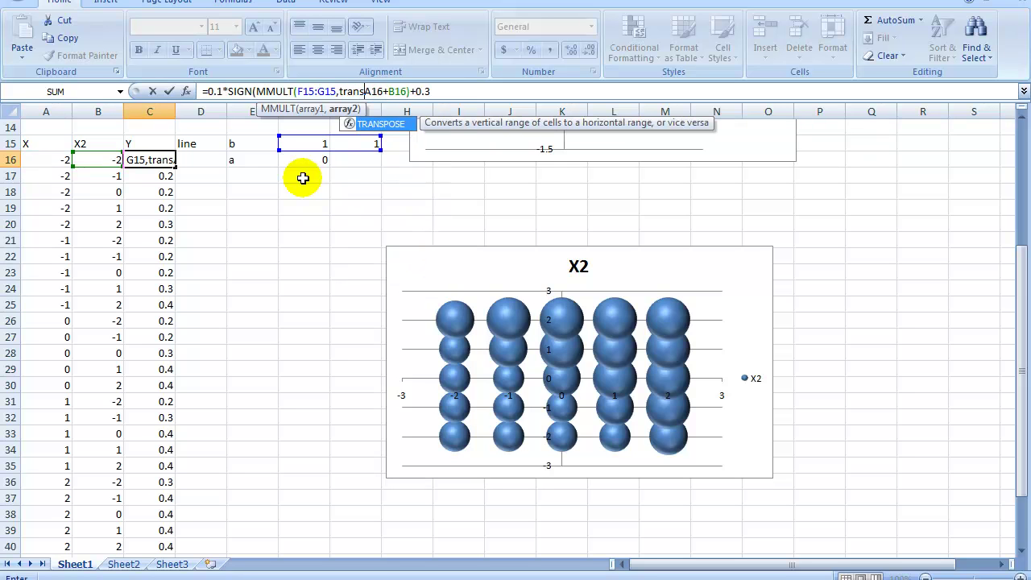
key("Tab")
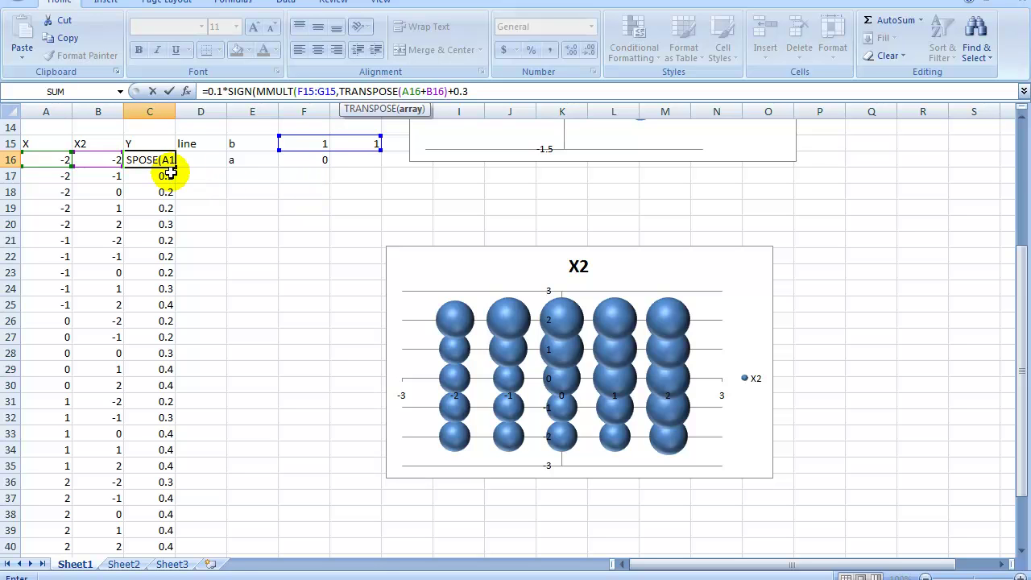
left_click(61, 160)
left_click_drag(63, 159, 87, 163)
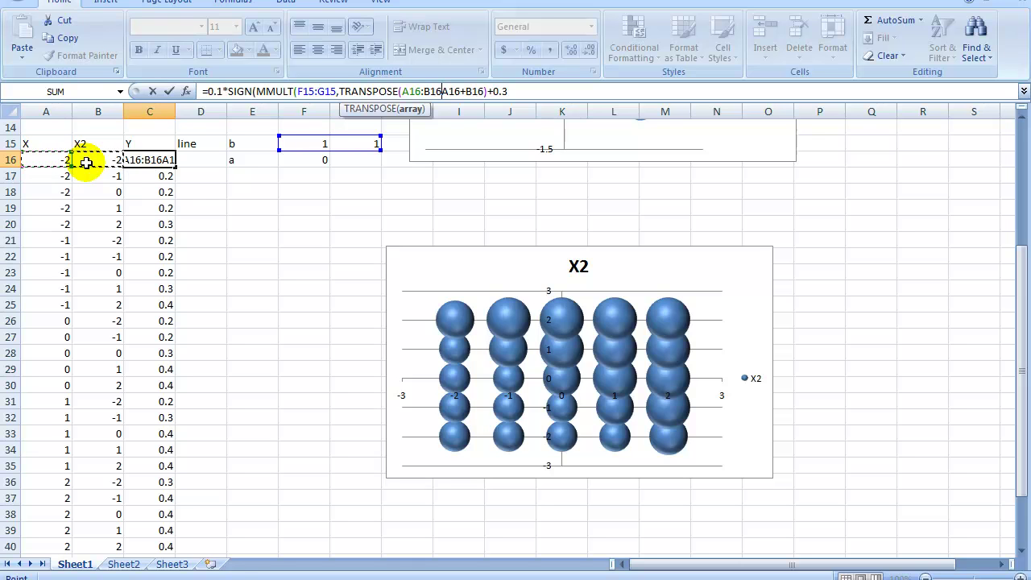
type(")")
key("Delete")
key("Delete")
key("Delete")
key("Delete")
key("Delete")
key("Delete")
key("Delete")
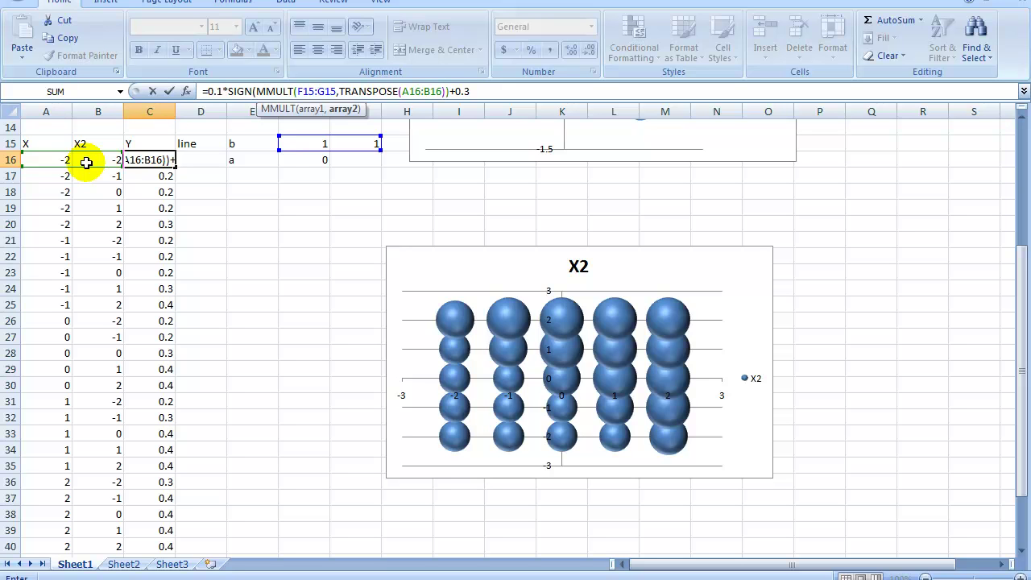
- Add the absolute reference +$F$16 after the TRANSPOSE term in cell C16's formula
type("+")
left_click(293, 159)
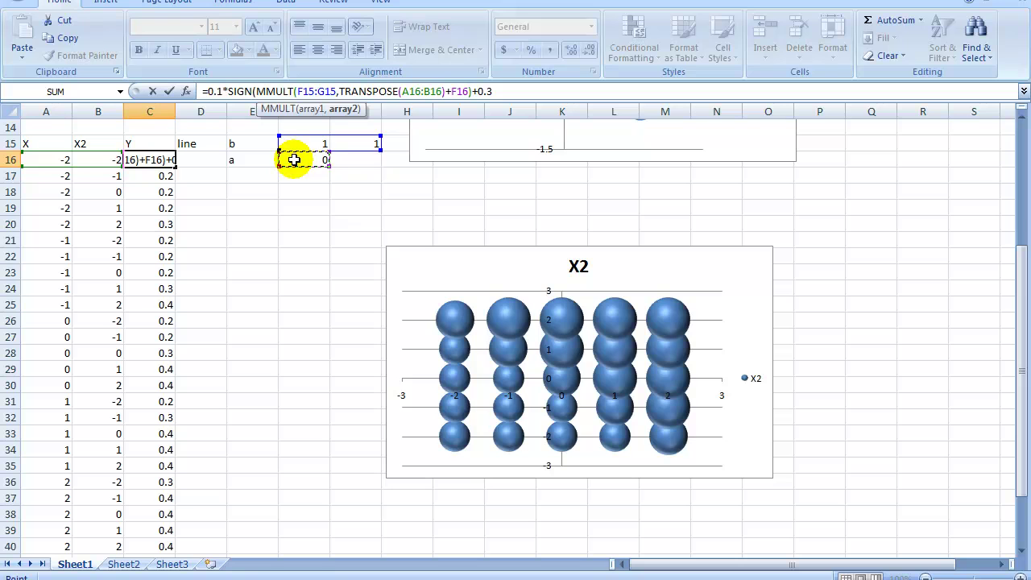
key("F4")
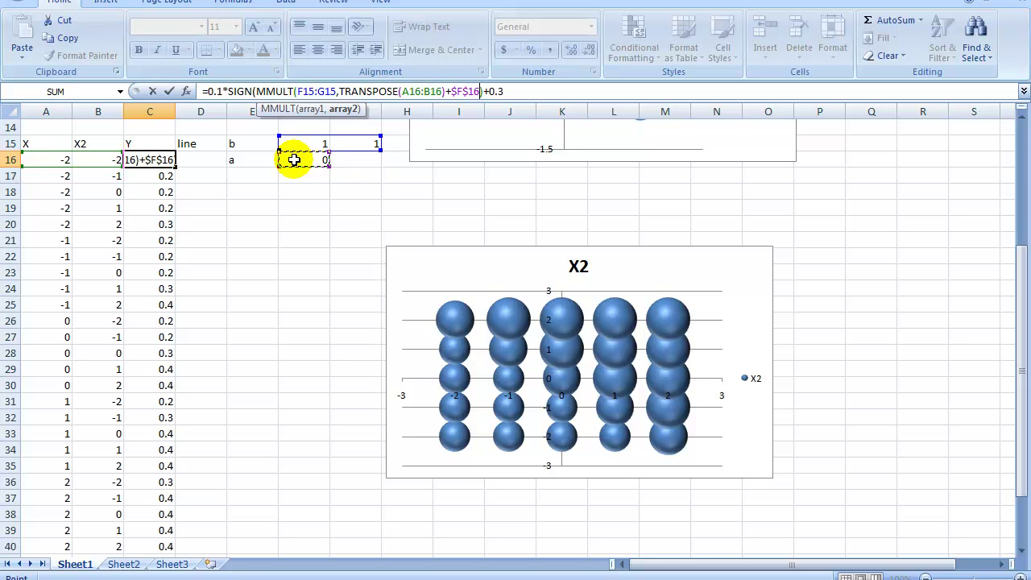
- Make the F15:G15 range absolute as $F$15:$G$15 and enter the formula, accepting the proposed parenthesis correction
left_click(305, 90)
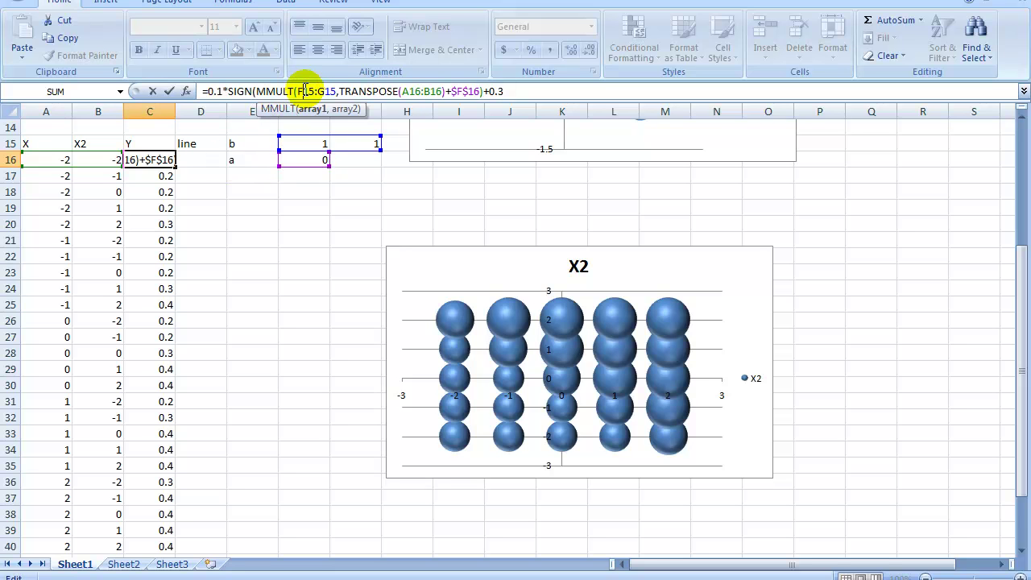
double_click(306, 90)
key("F4")
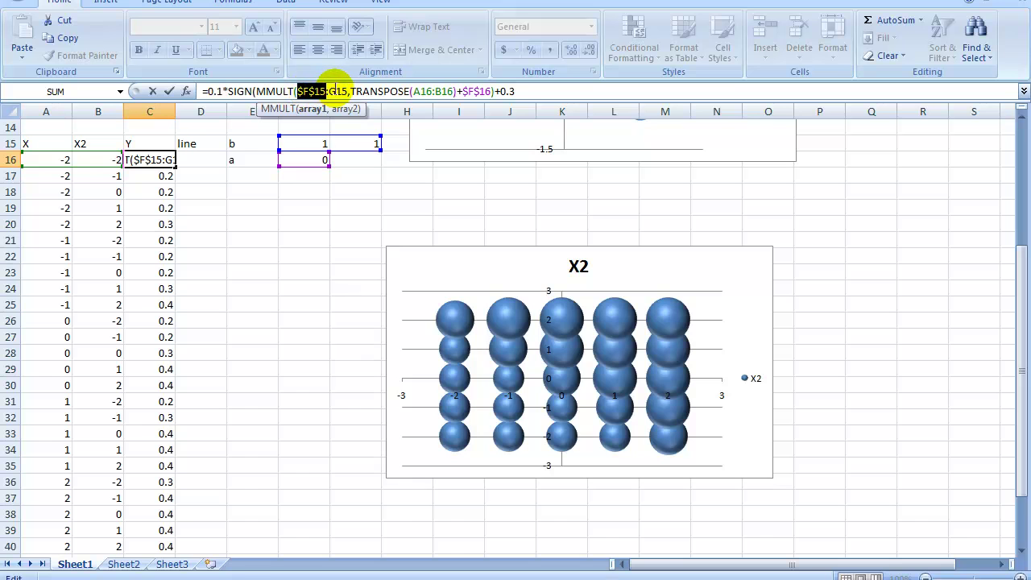
left_click(335, 90)
double_click(335, 90)
key("F4")
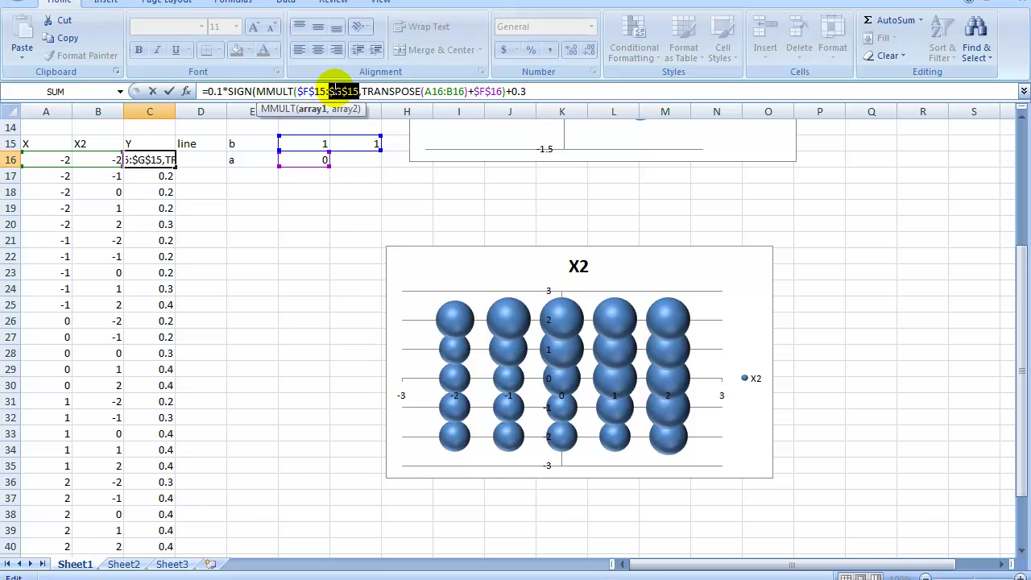
key("Return")
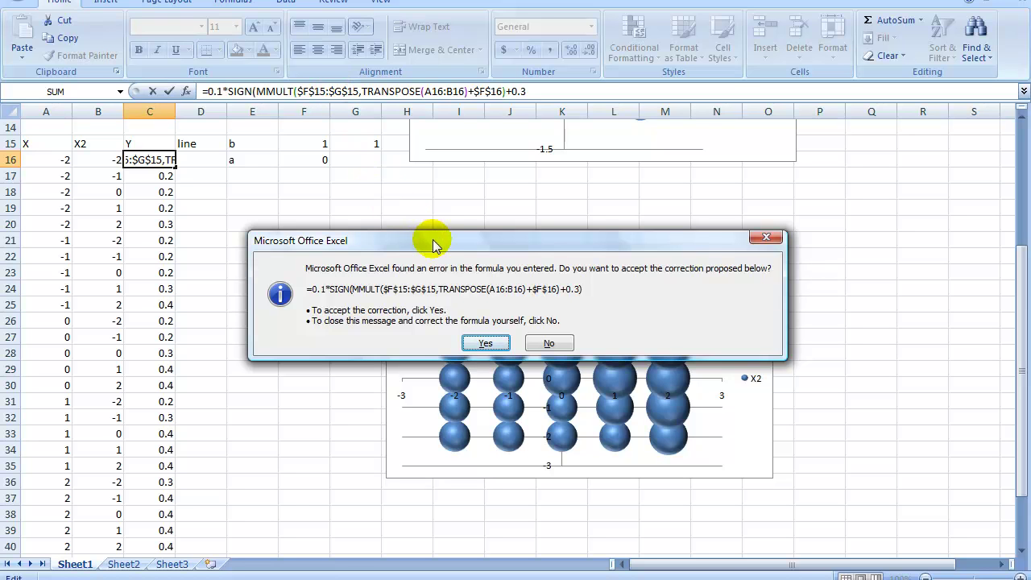
left_click(473, 343)
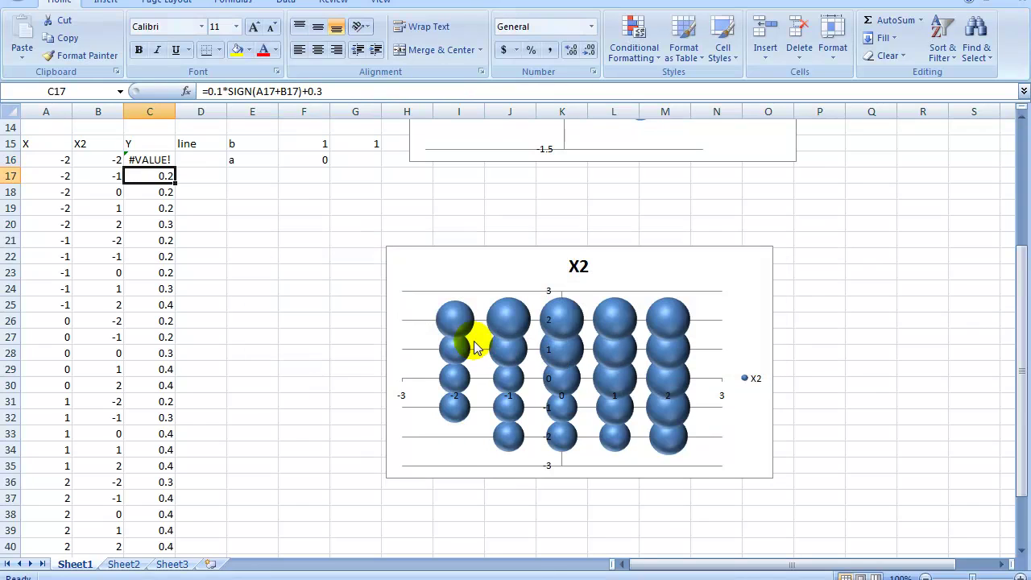
- Correct C16's parentheses so the formula reads =0.1*SIGN(MMULT($F$15:$G$15,TRANSPOSE(A16:B16))+$F$16)+0.3, and enter it
key("Up")
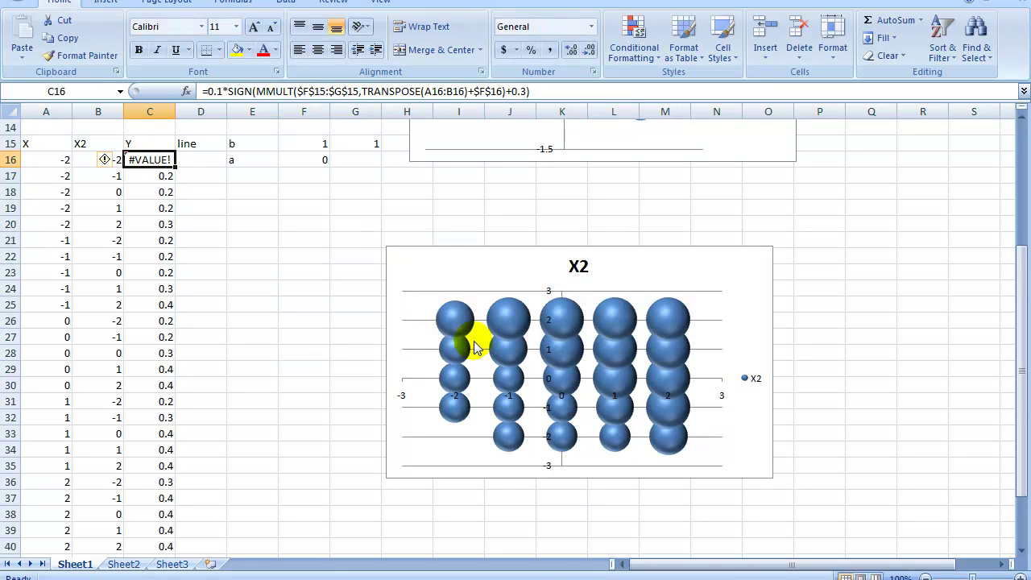
left_click(468, 91)
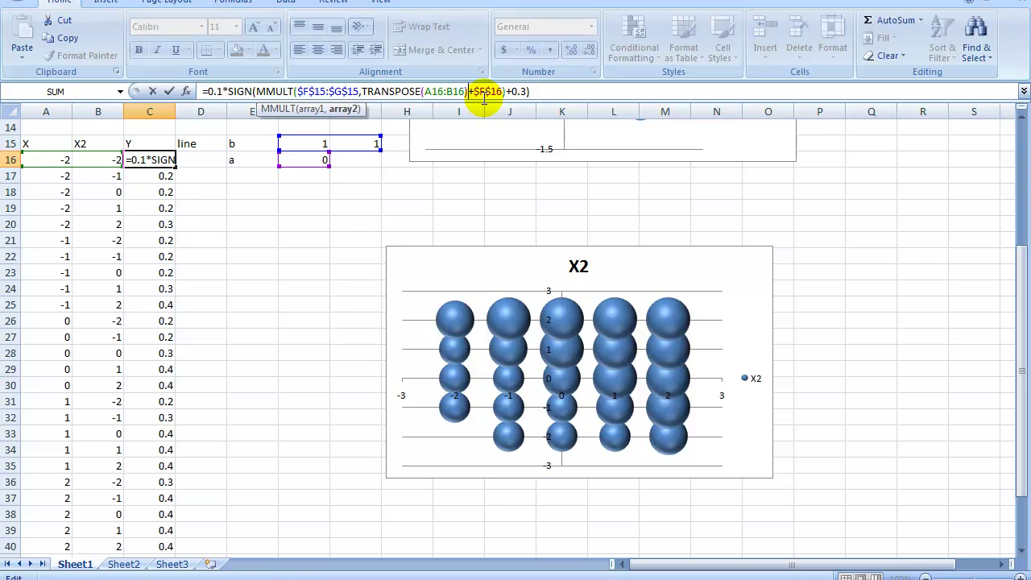
left_click(484, 94)
type(")")
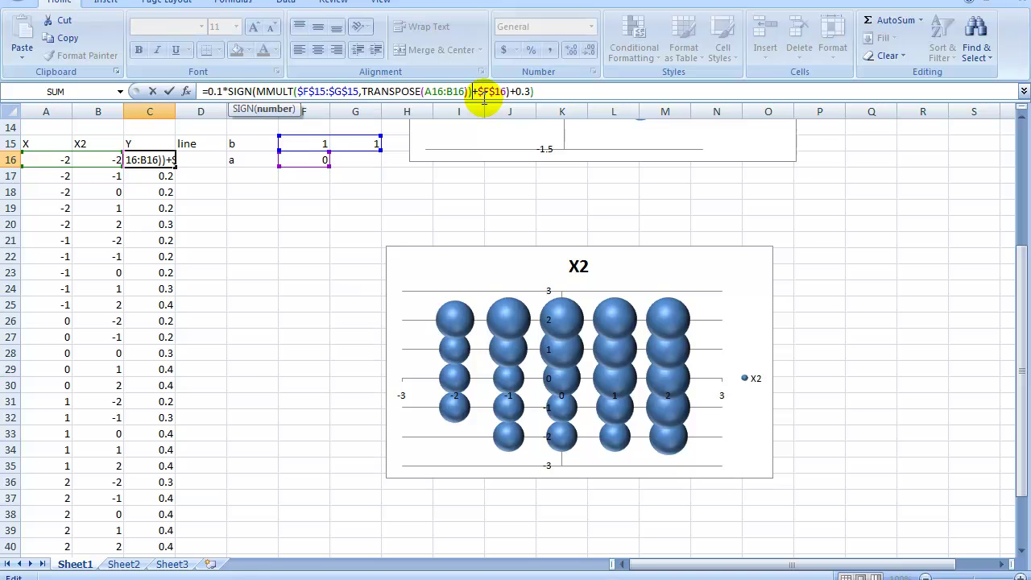
left_click(543, 88)
key("Return")
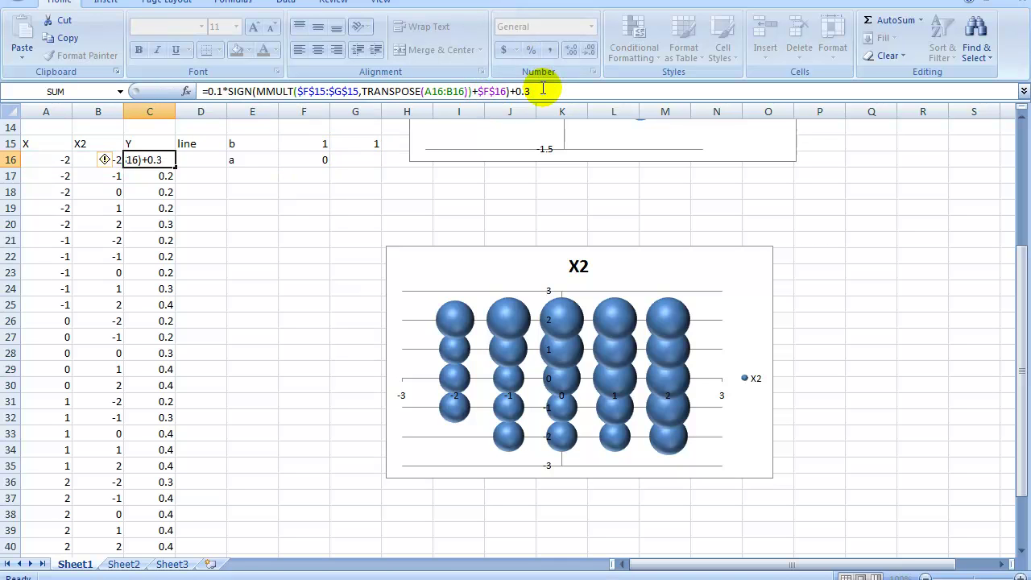
- Re-enter the formula in C16 as an array formula and fill it down the Y column to C40
key("Up")
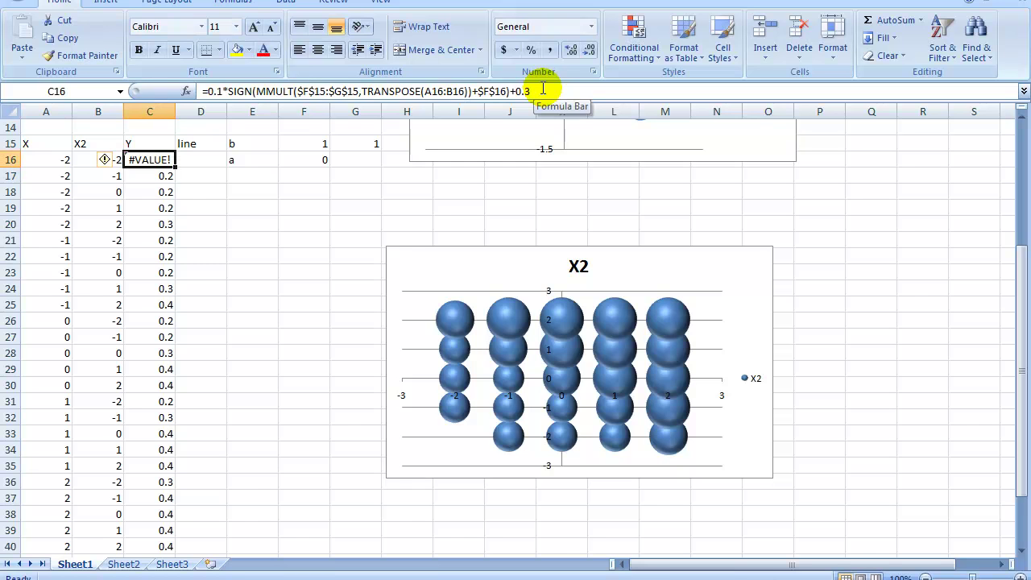
left_click(486, 92)
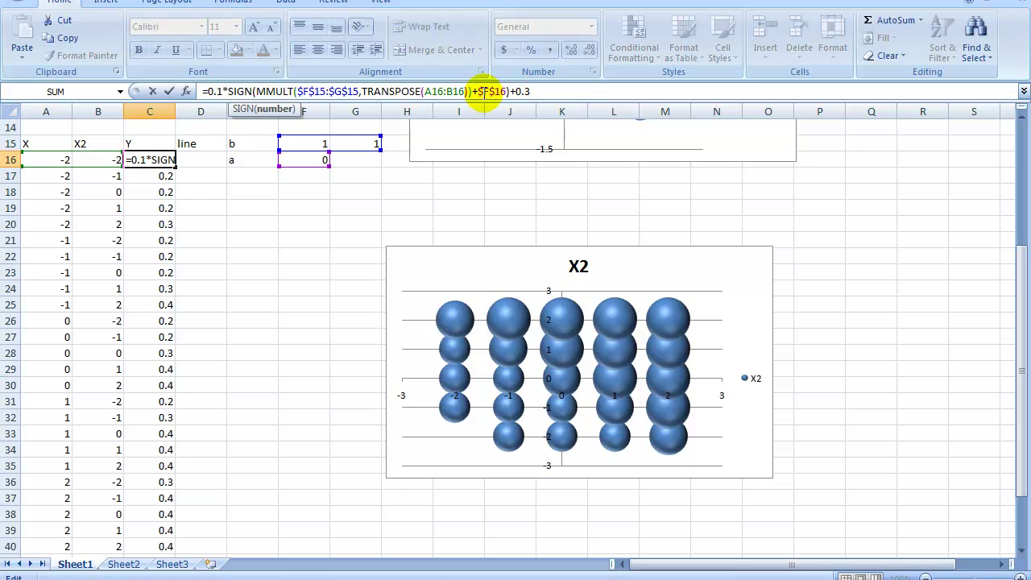
key("ctrl+shift+Return")
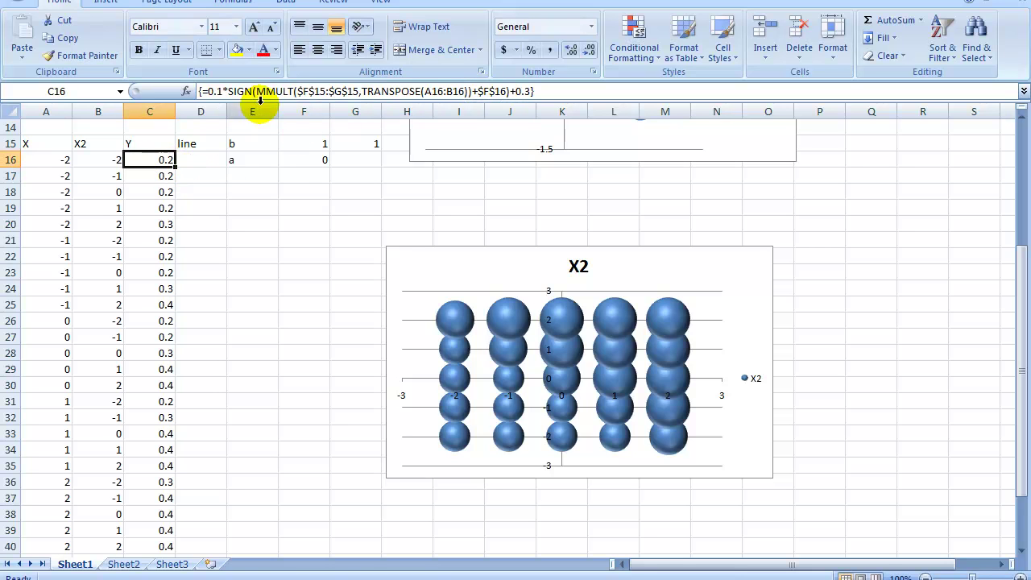
double_click(175, 166)
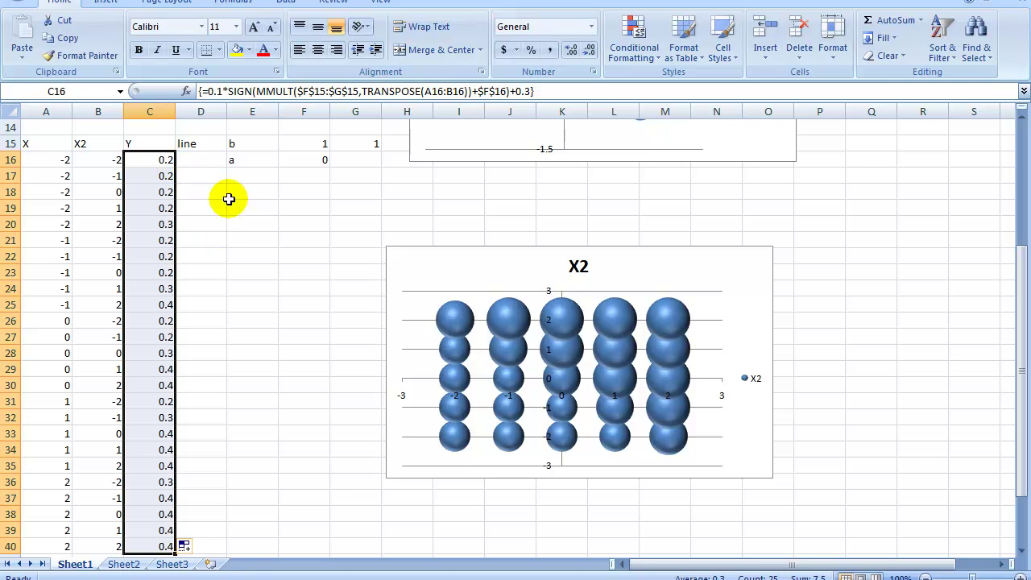
- Try the values 1, 2 and 3 in turn for parameter a in cell F16
left_click(312, 161)
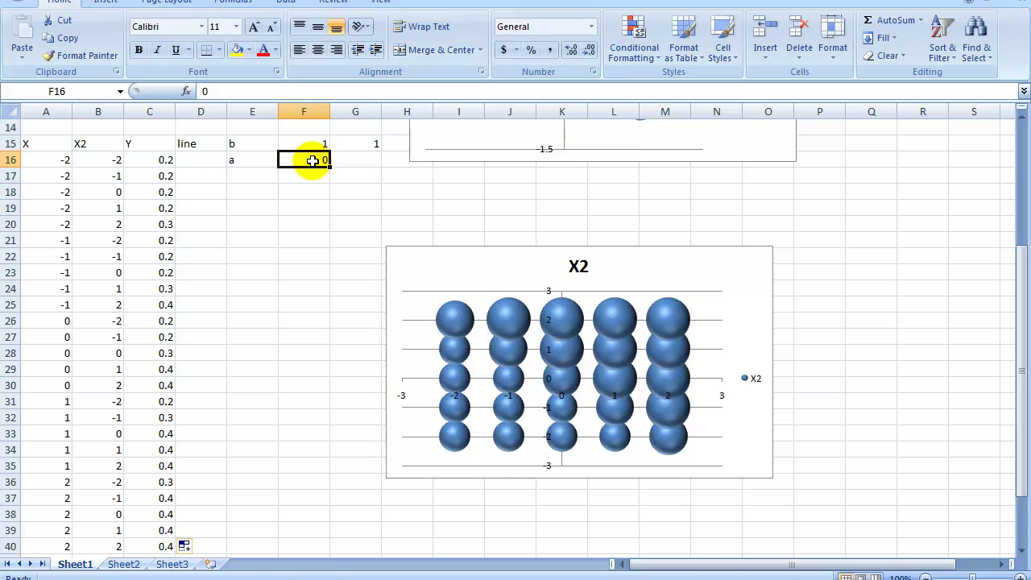
type("1")
key("Return")
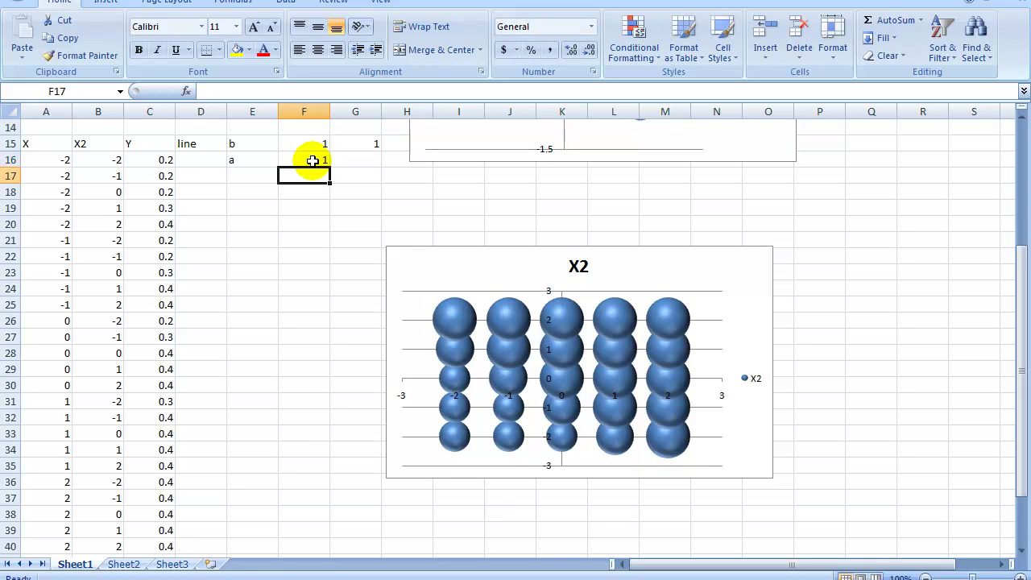
left_click(312, 161)
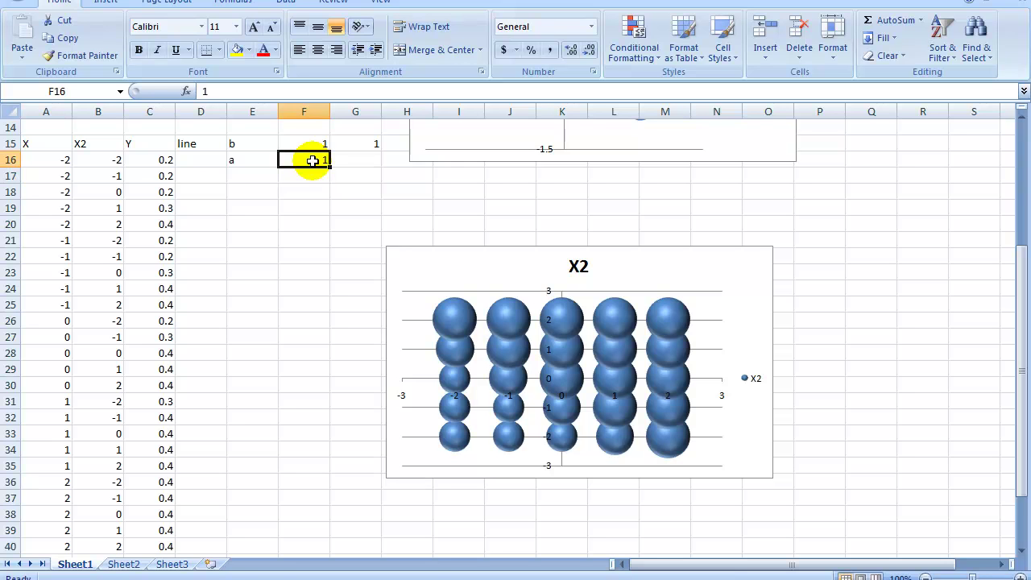
type("2")
key("Return")
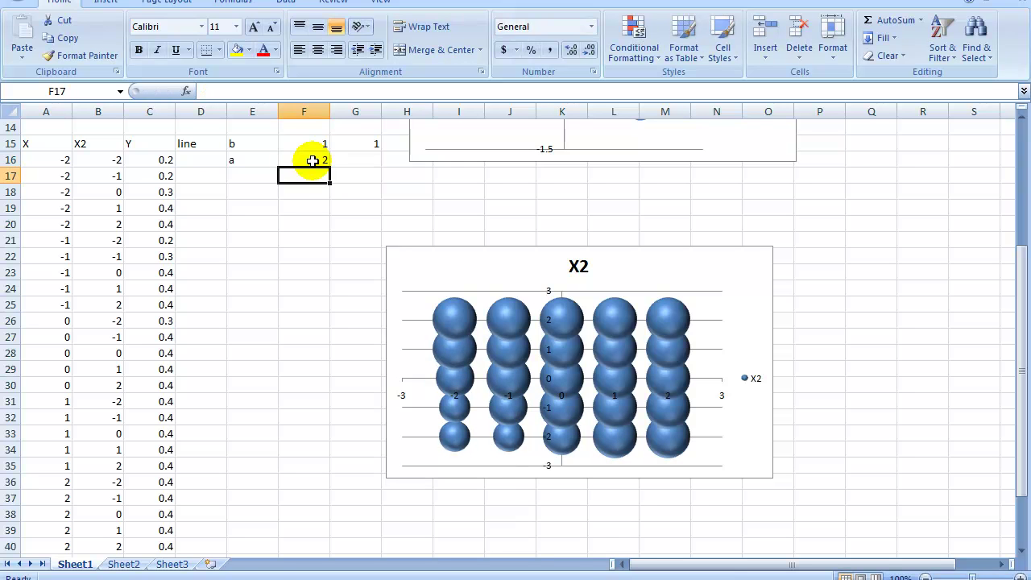
left_click(312, 161)
type("3")
key("Return")
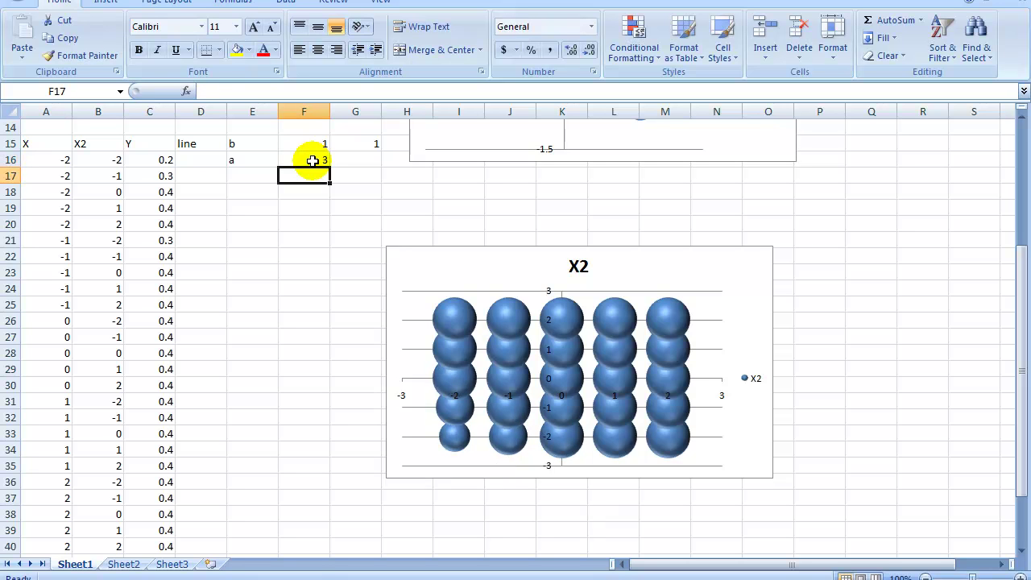
- Set parameter a in cell F16 to 0
left_click(312, 160)
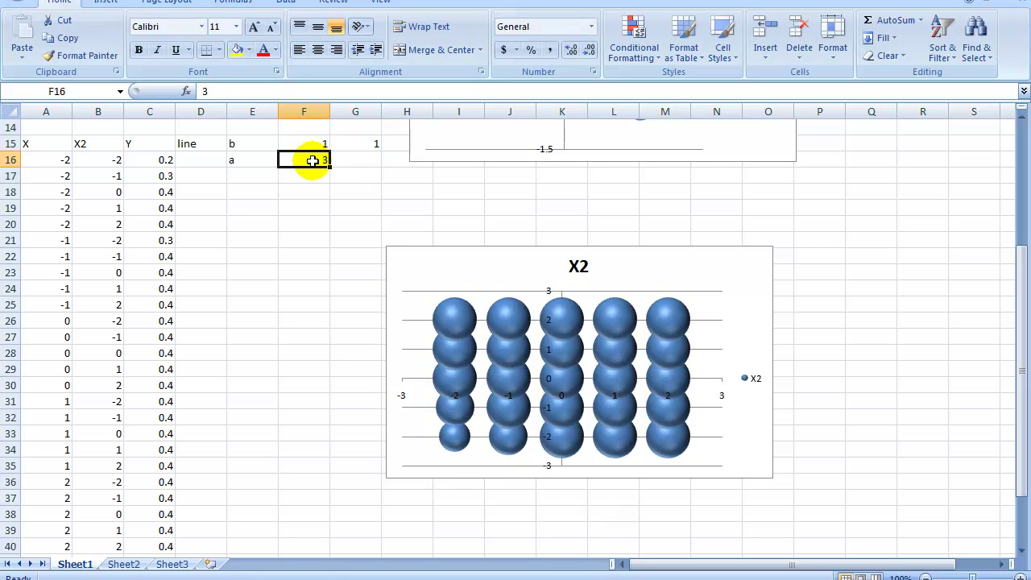
type("0")
key("Return")
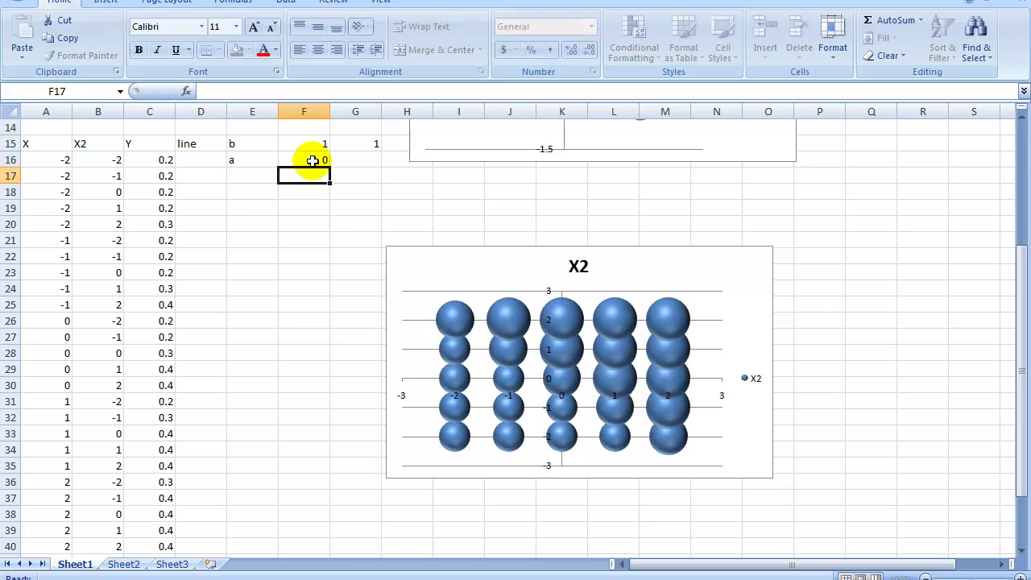
- Set the first b coefficient in cell F15 to 2, followed by 3
key("Up")
key("Up")
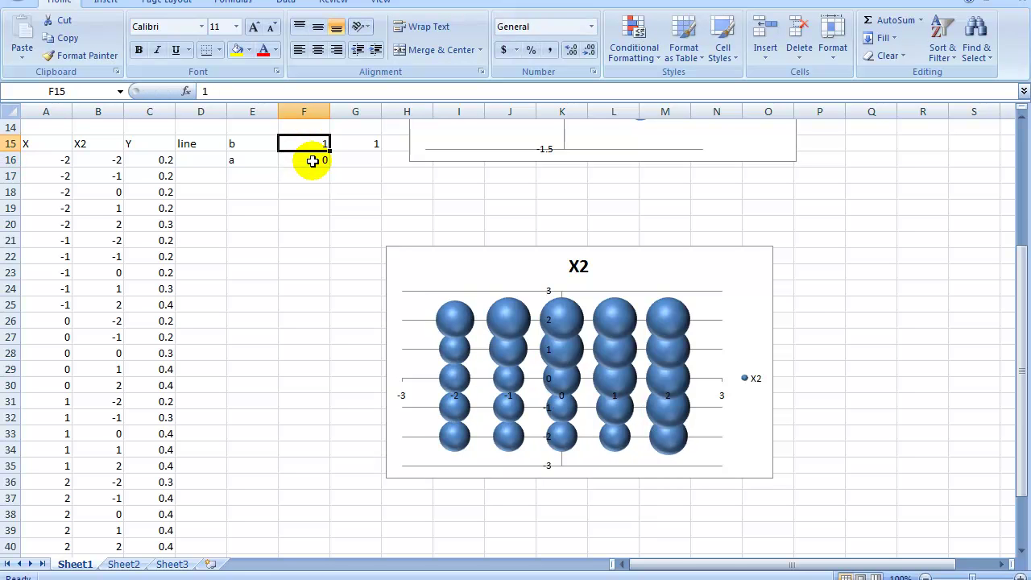
type("2")
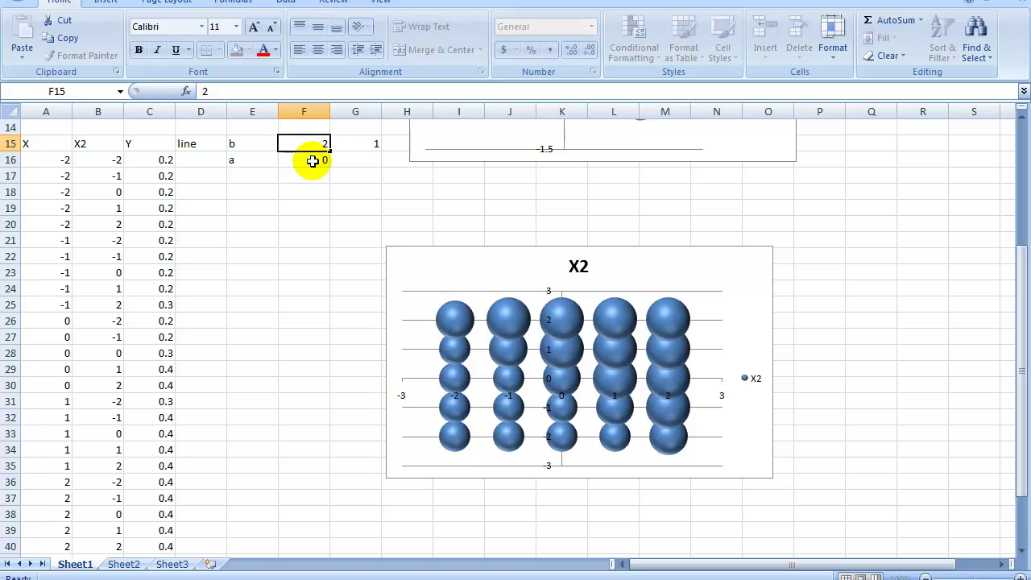
key("Return")
key("Up")
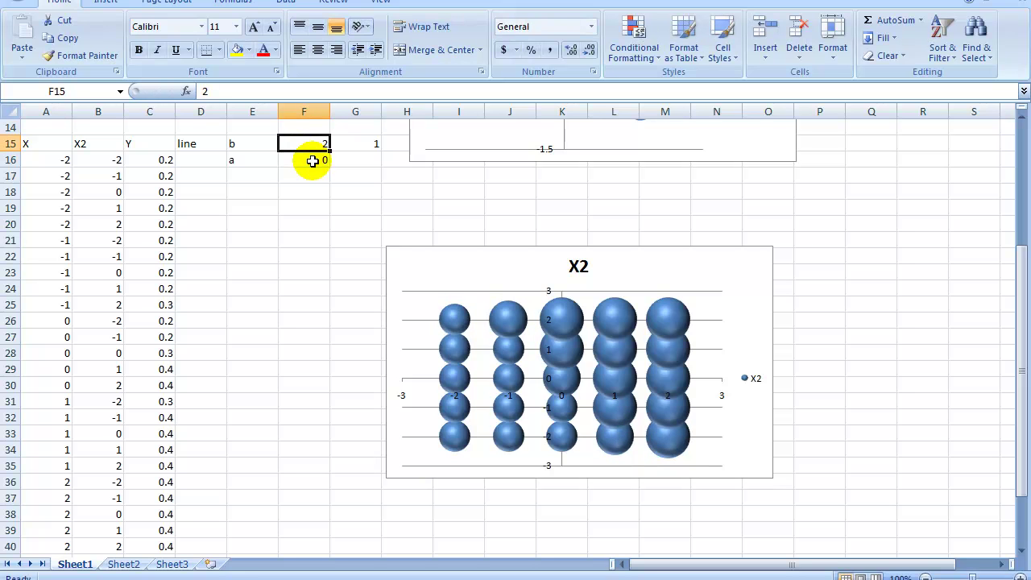
type("3")
key("Return")
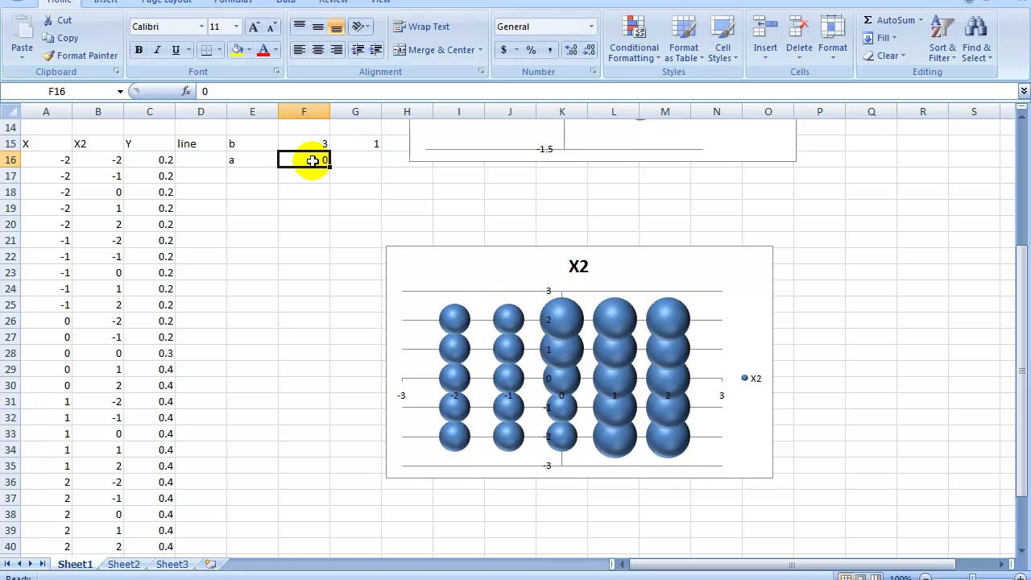
- Try the values 4, 5 and 7 in turn for the first b coefficient in cell F15
key("Up")
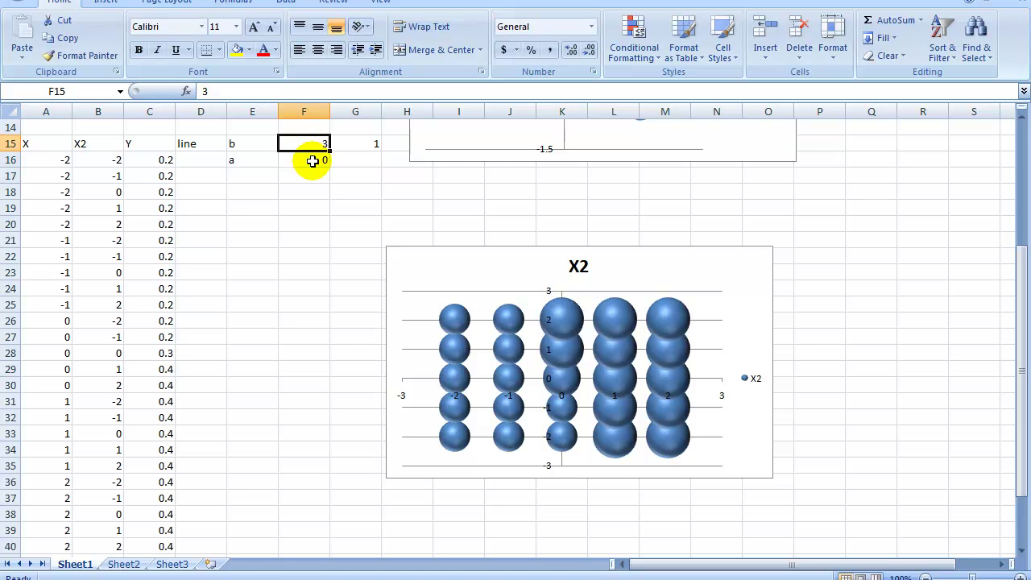
type("4")
key("Return")
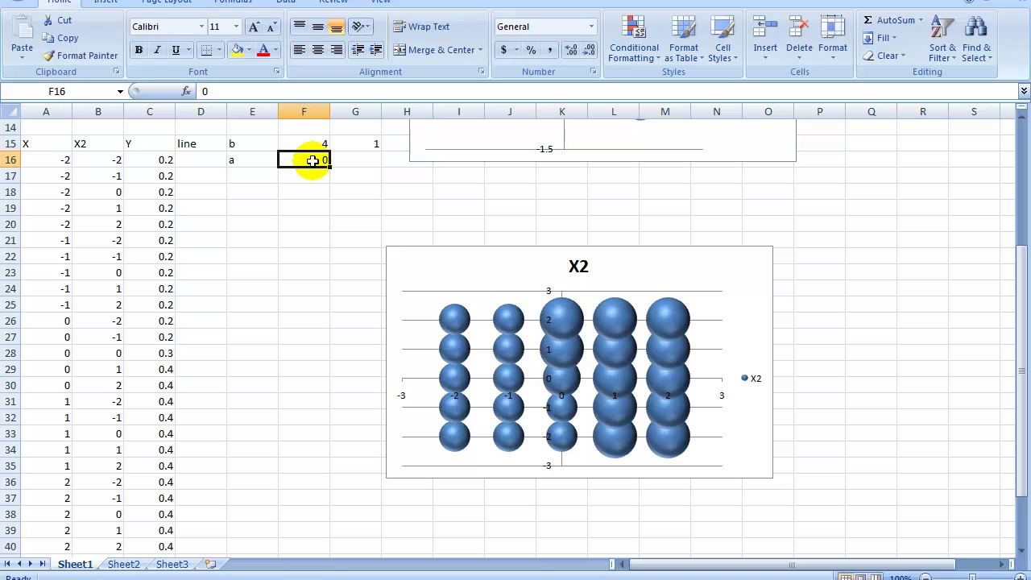
key("Return")
key("Up")
key("Up")
type("5")
key("Return")
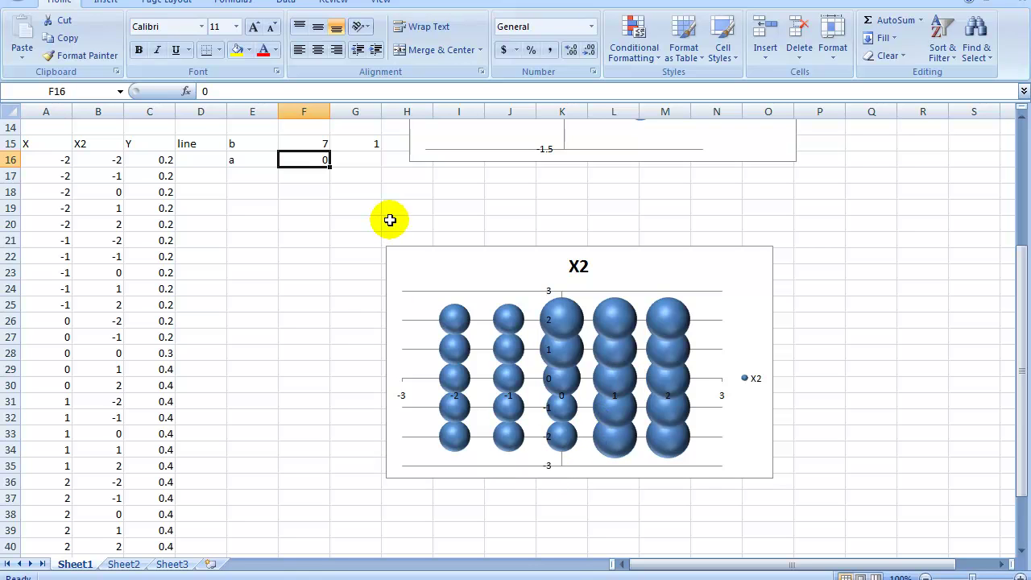
- Set the first b coefficient in cell F15 back to 3
left_click(319, 143)
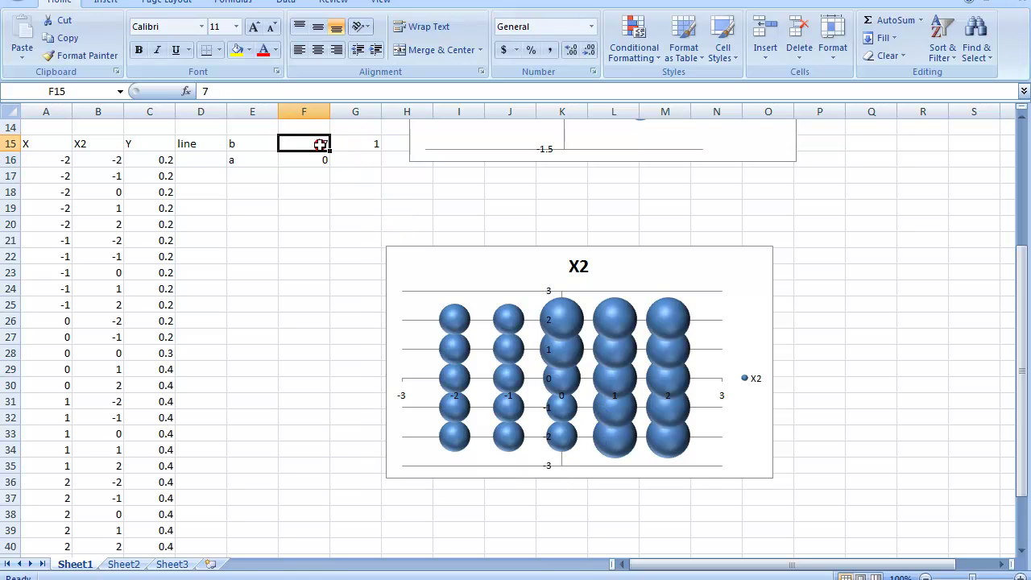
key("Return")
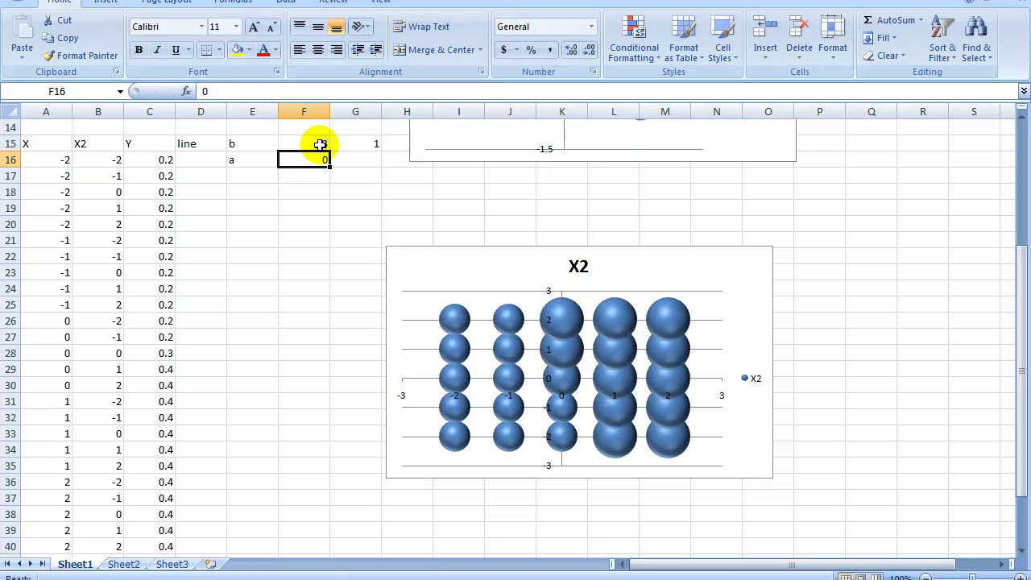
left_click(320, 144)
key("Right")
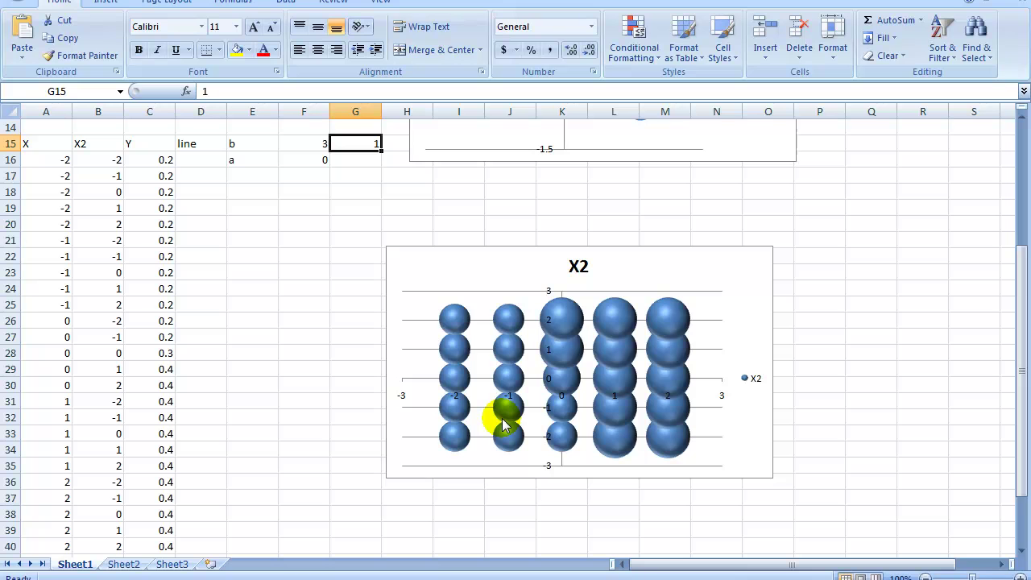
- Enter the value 1 in cell D18 of the line column
left_click(207, 191)
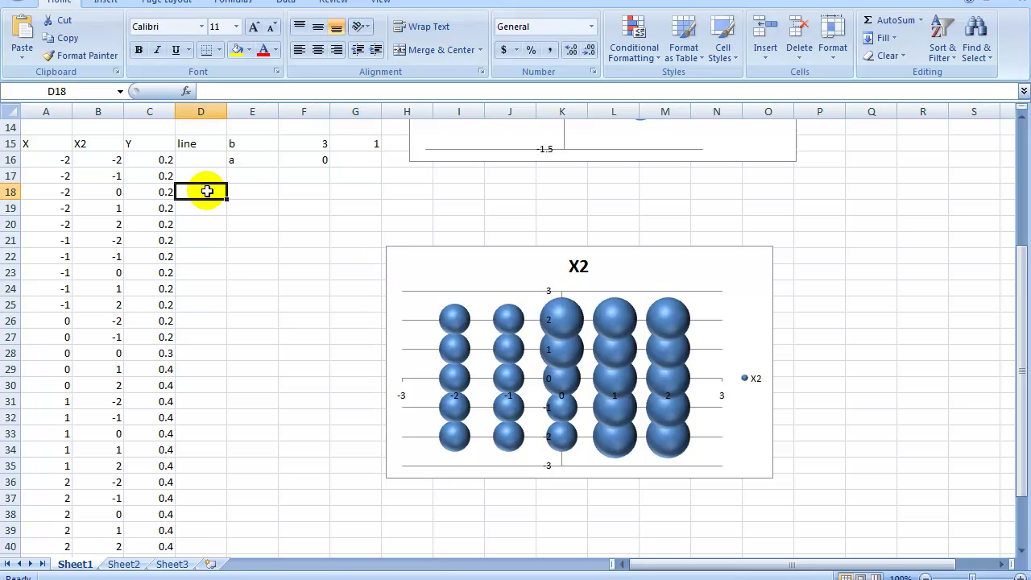
type("1")
left_click(203, 238)
left_click(203, 194)
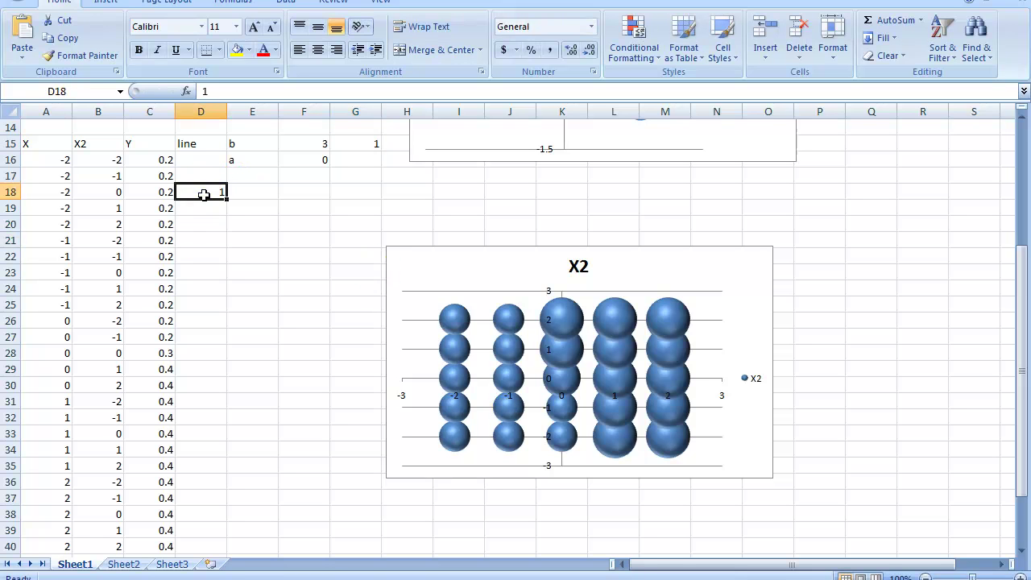
left_click(203, 193)
left_click(223, 255)
left_click(206, 216)
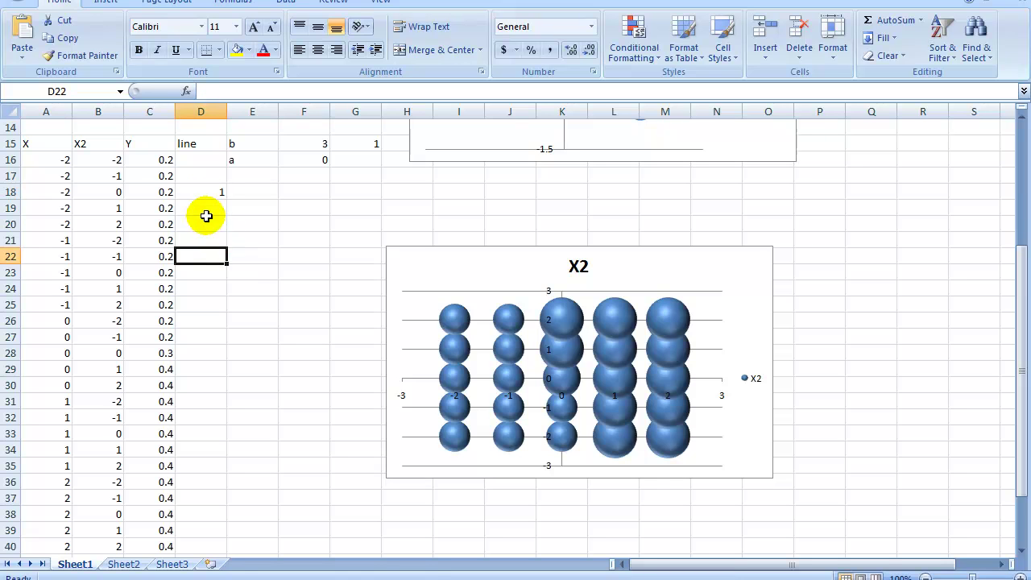
left_click(208, 194)
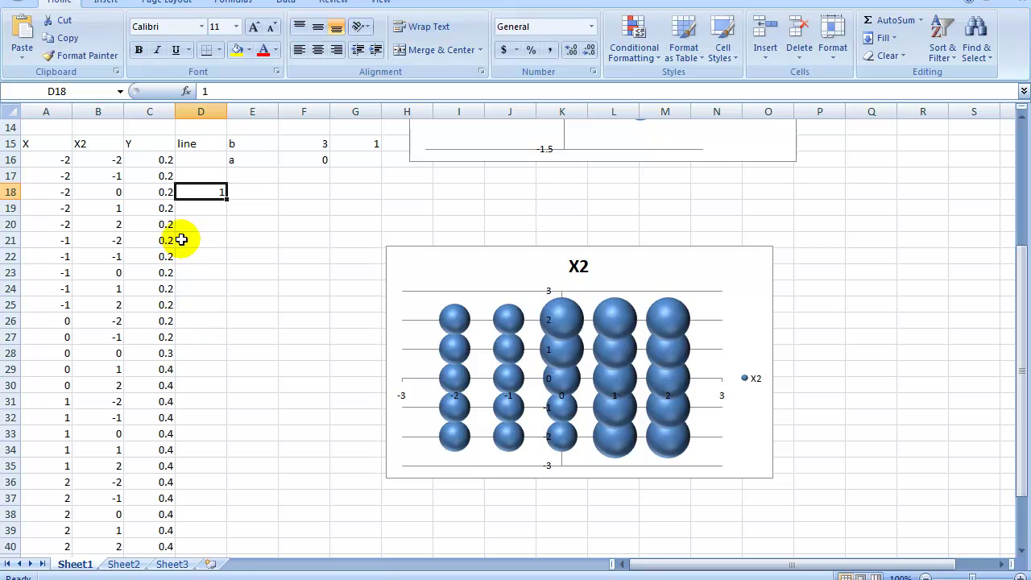
- Edit the Y formula in C16 so SIGN is multiplied by 0.5 and the added constant is 1.5
left_click(165, 159)
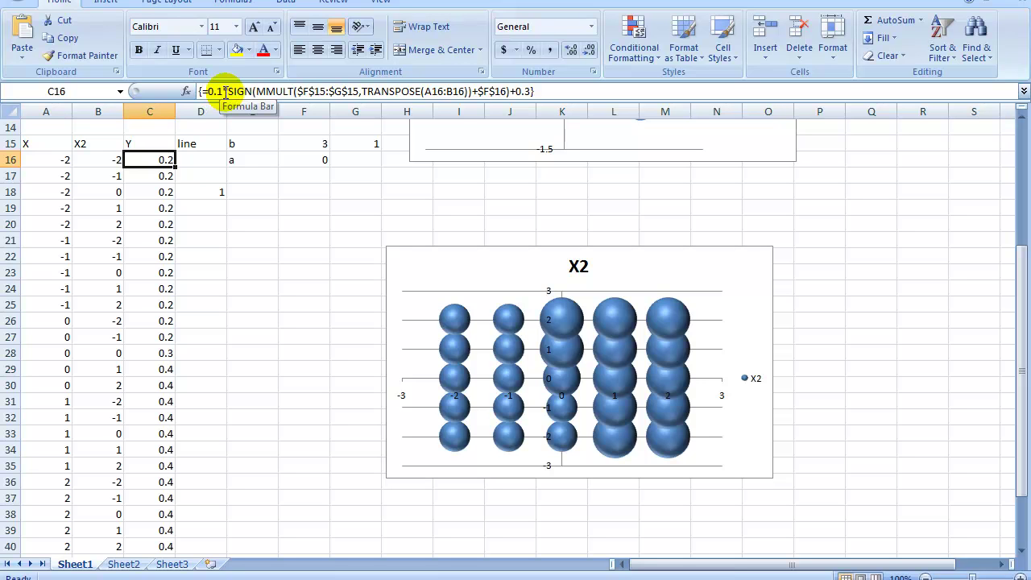
left_click(218, 91)
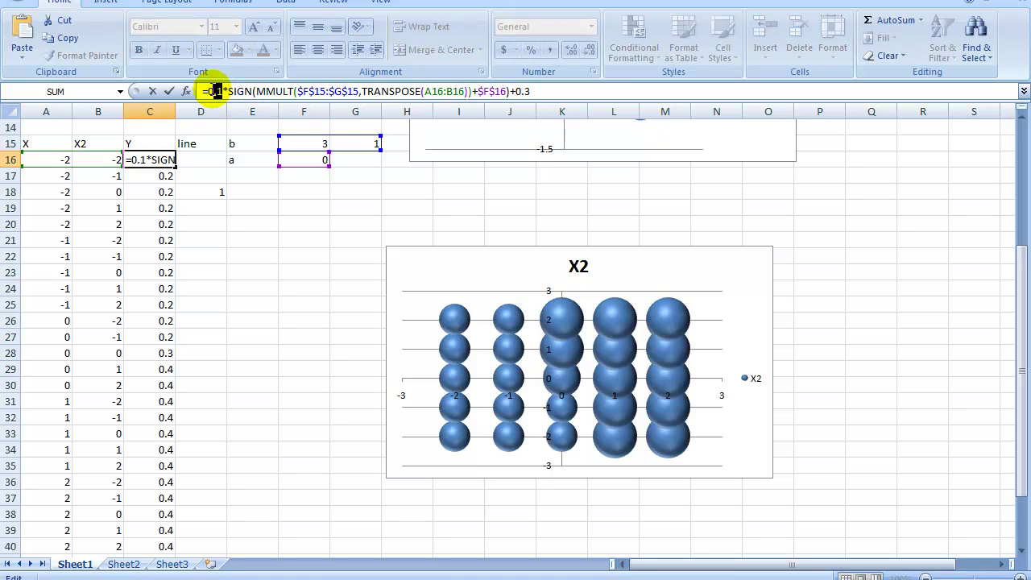
type("5")
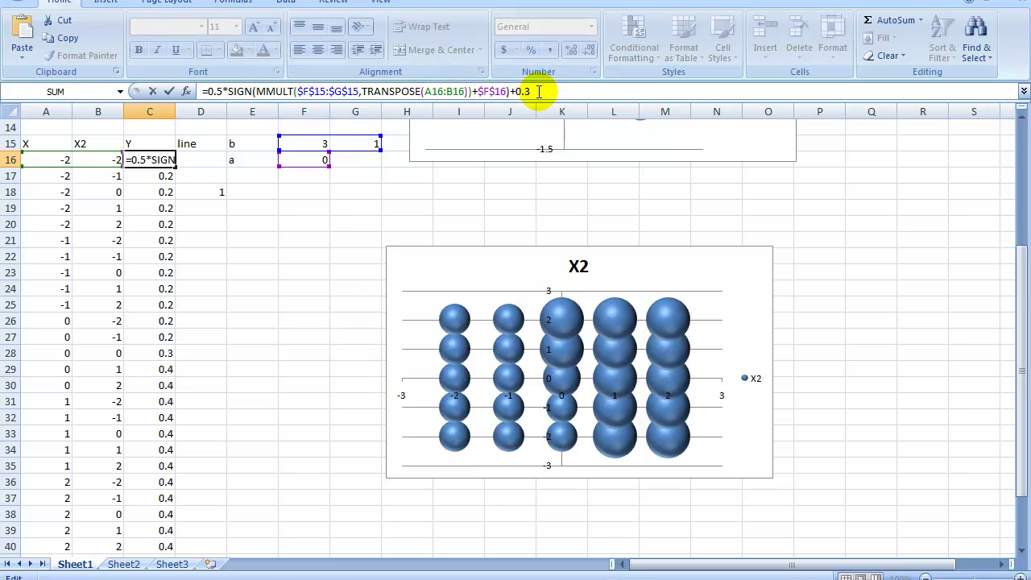
left_click_drag(532, 91, 516, 91)
type("1")
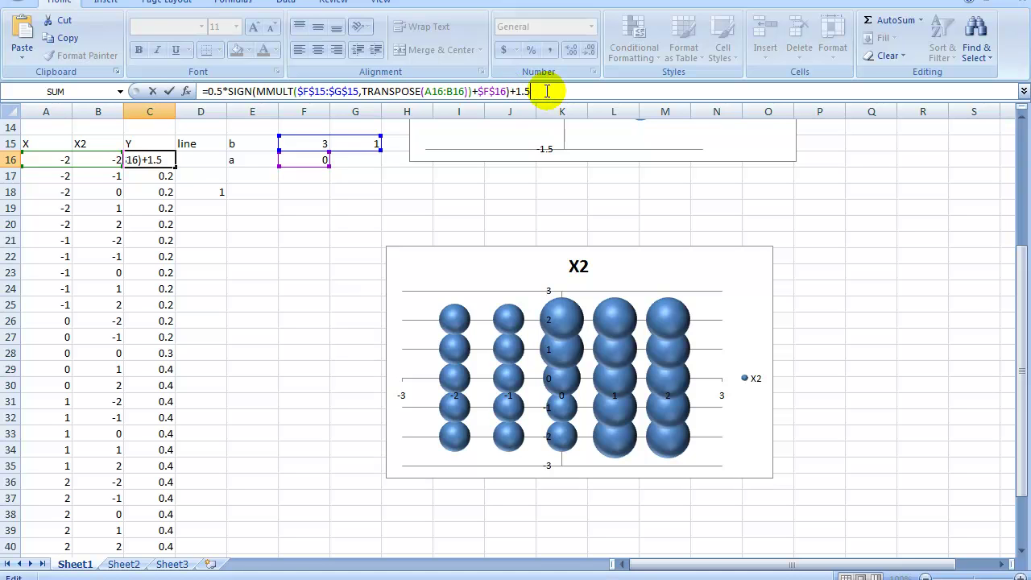
key("Return")
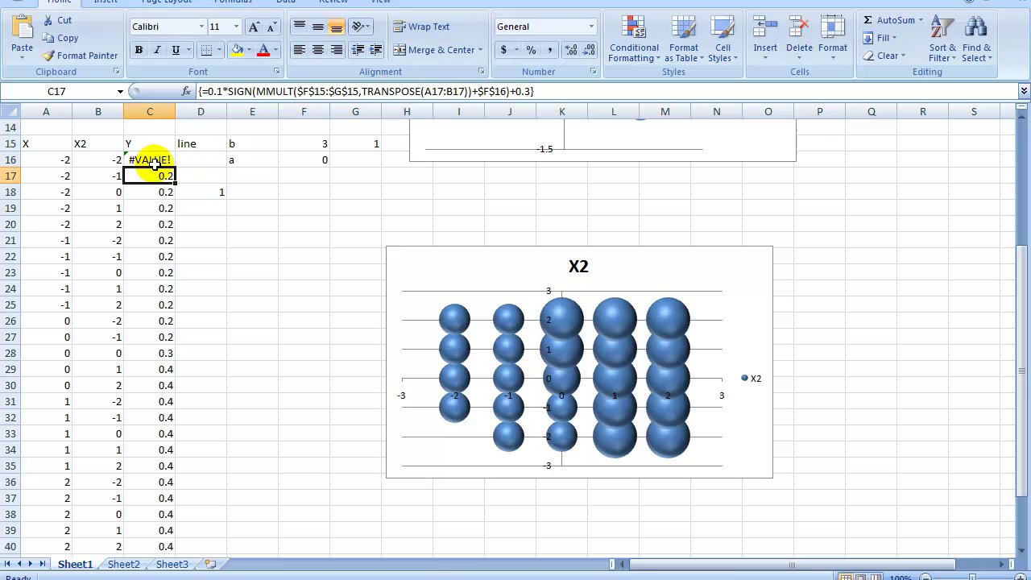
- Re-enter the modified C16 formula as an array formula and fill it down the Y column to C40
left_click(147, 159)
double_click(148, 159)
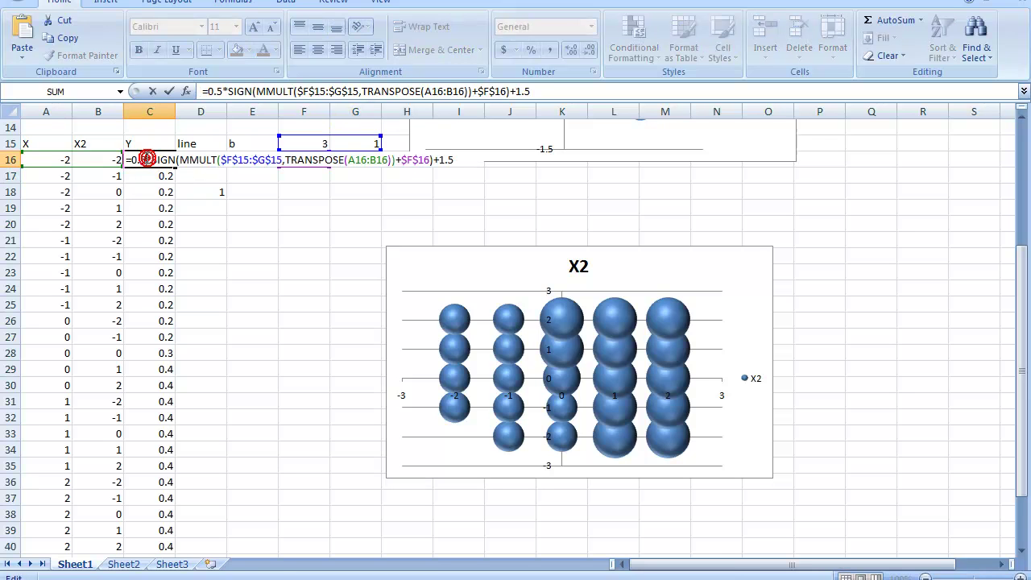
key("ctrl+shift+Return")
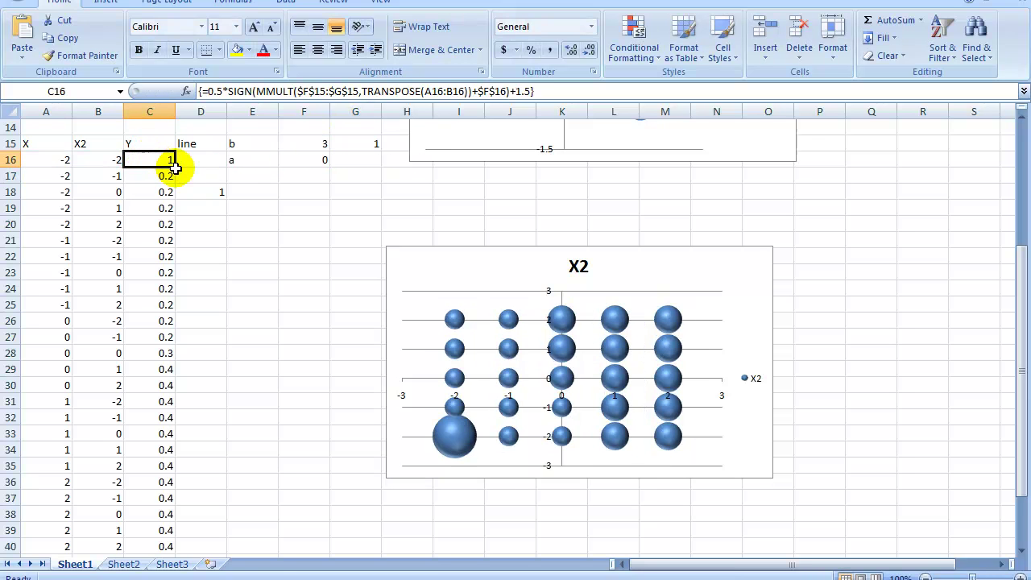
double_click(175, 166)
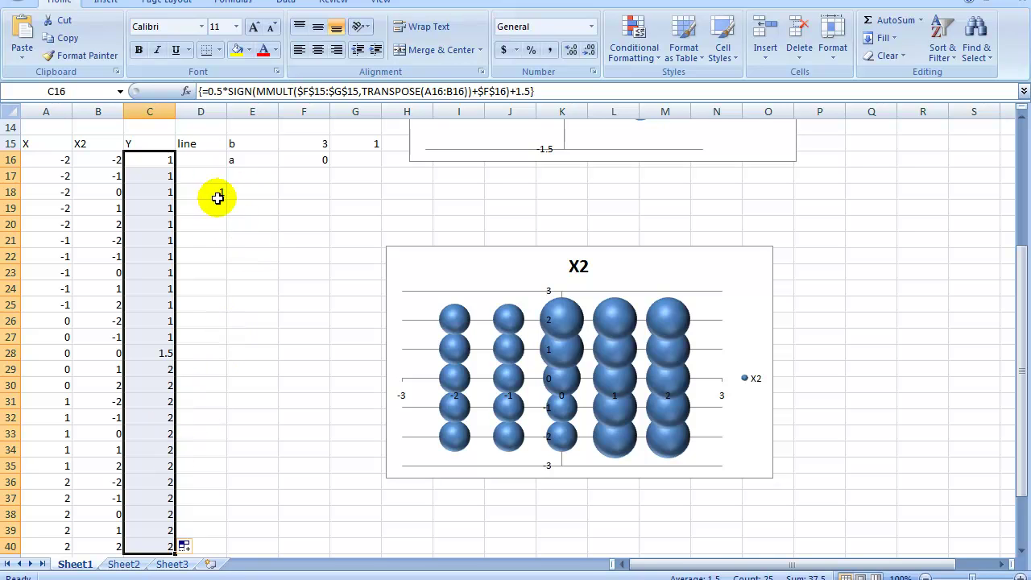
- Enter 1 in D18 again and 2 in D34 as the two points of the line column
left_click(203, 416)
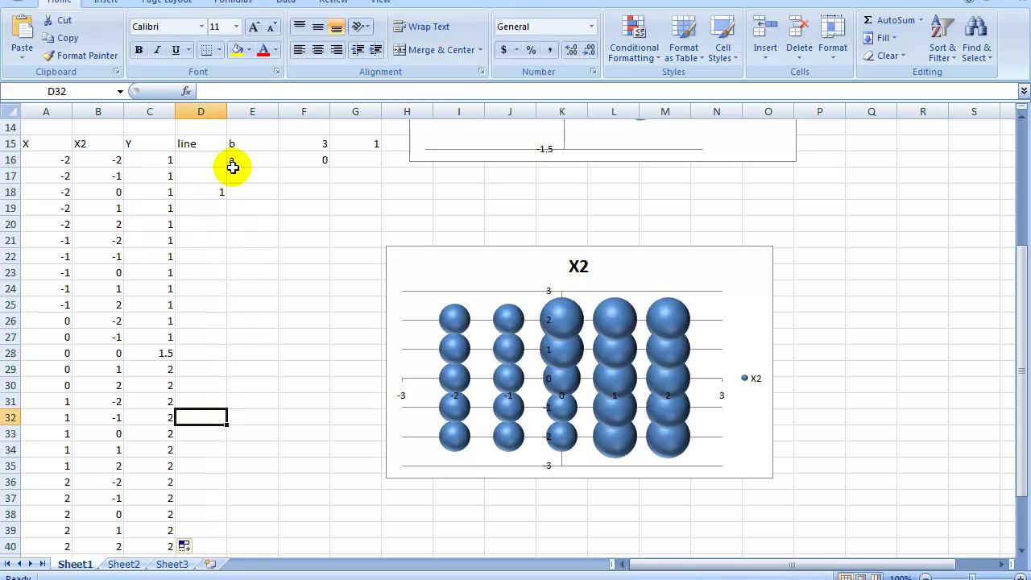
left_click(217, 194)
type("1")
left_click(207, 451)
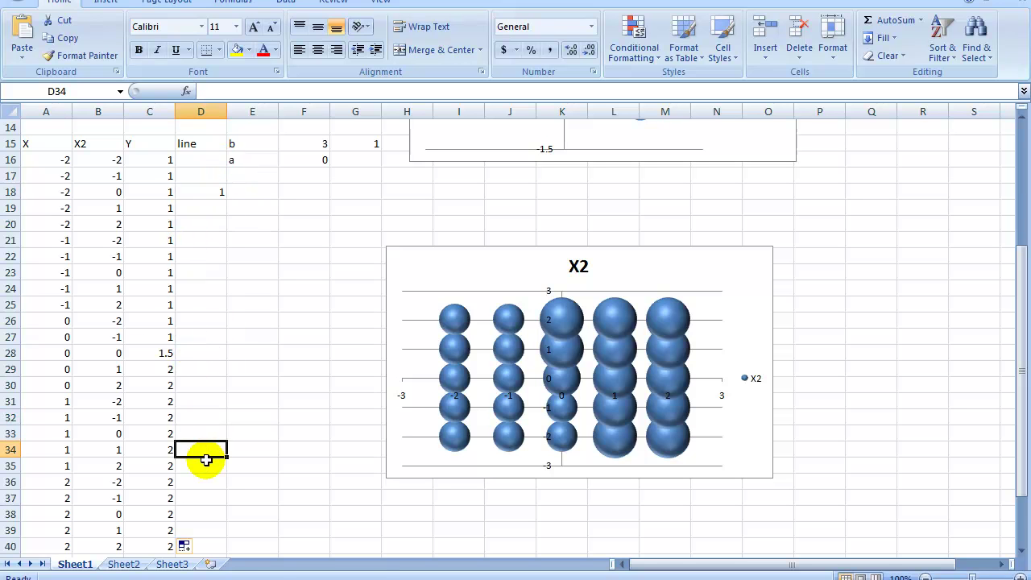
type("0")
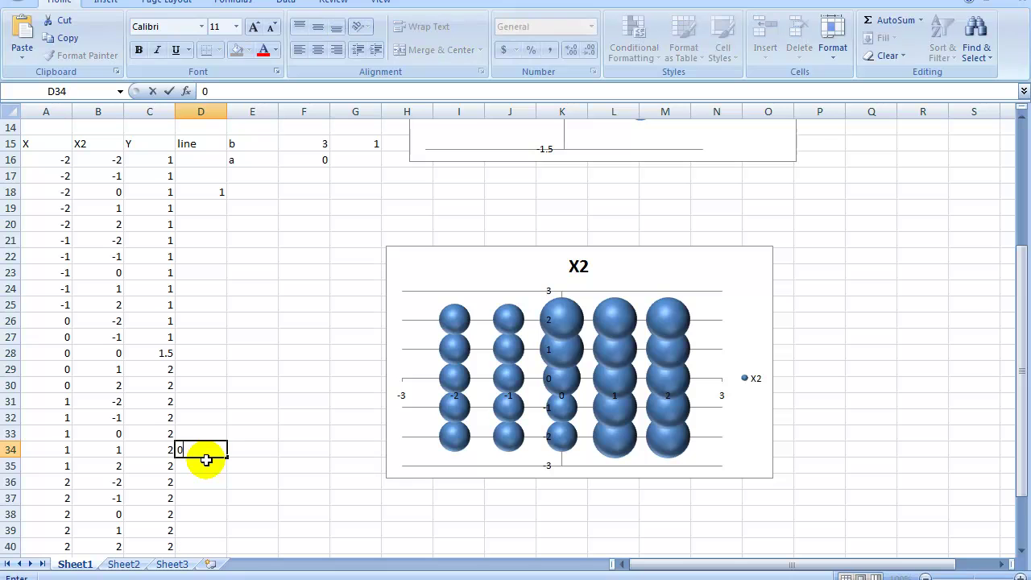
key("BackSpace")
type("2")
key("Return")
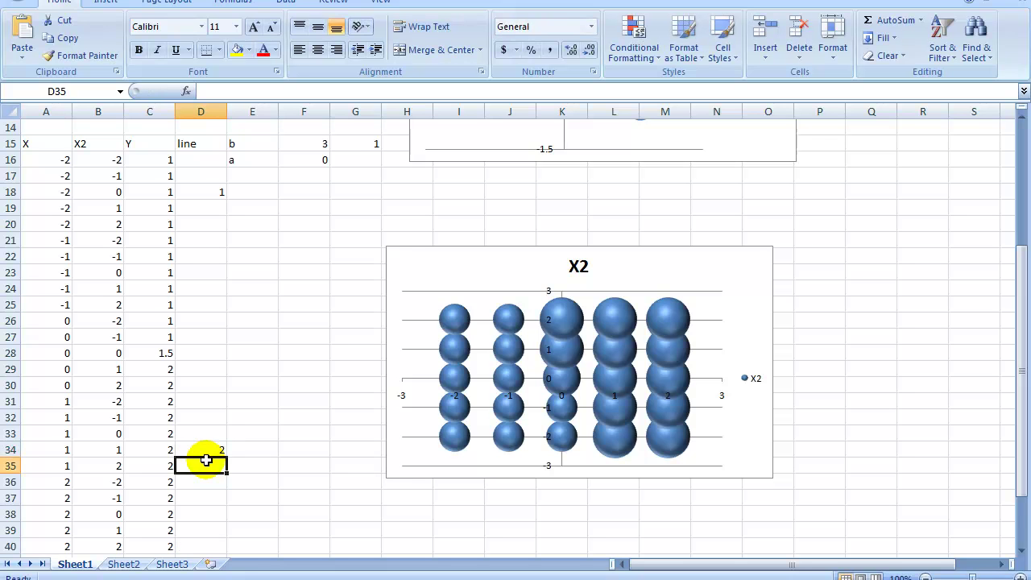
- Extend the bubble chart's source data range to include the line column down to D40
left_click_drag(198, 145, 198, 500)
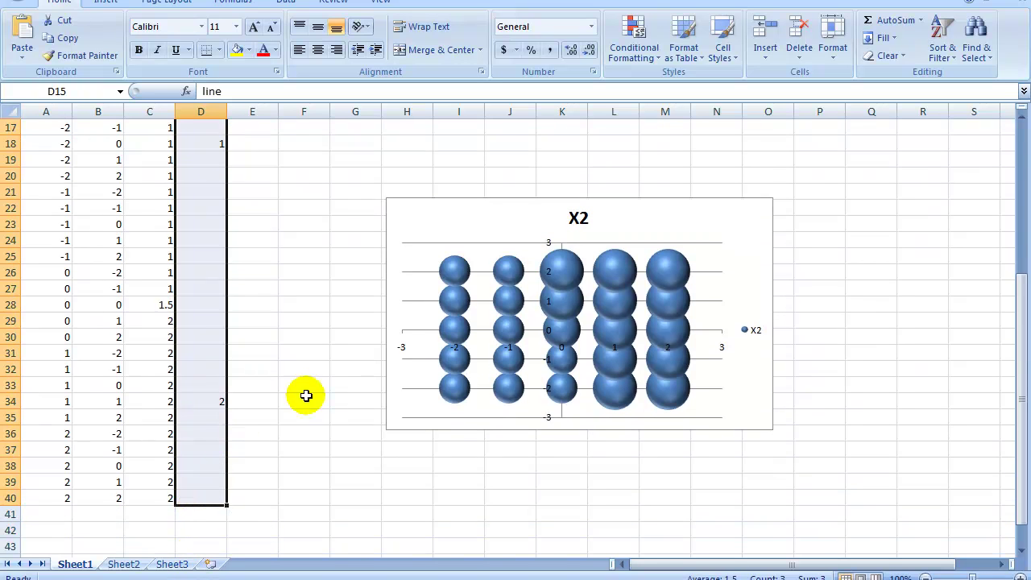
left_click(404, 389)
left_click(414, 346)
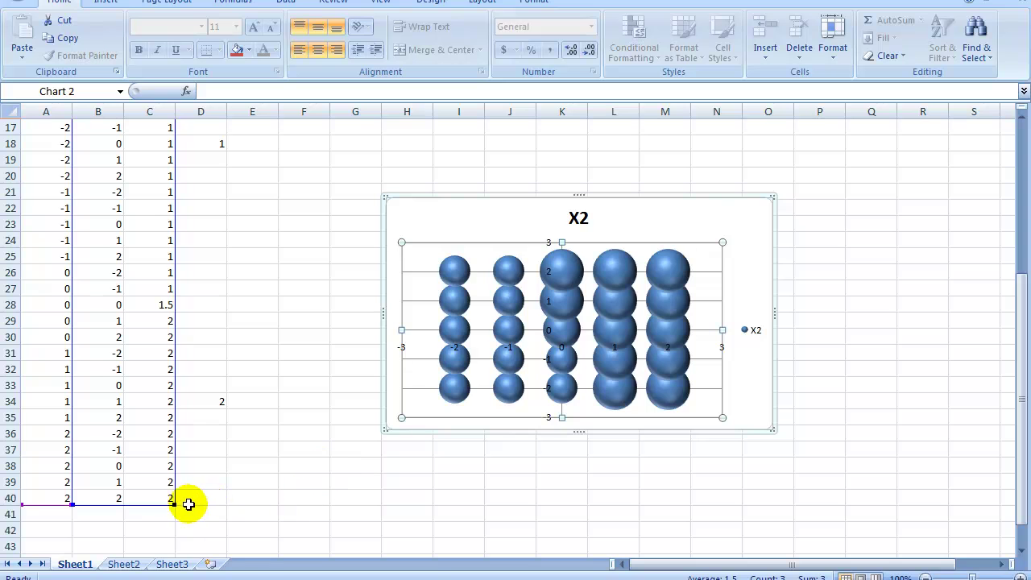
left_click_drag(174, 504, 219, 506)
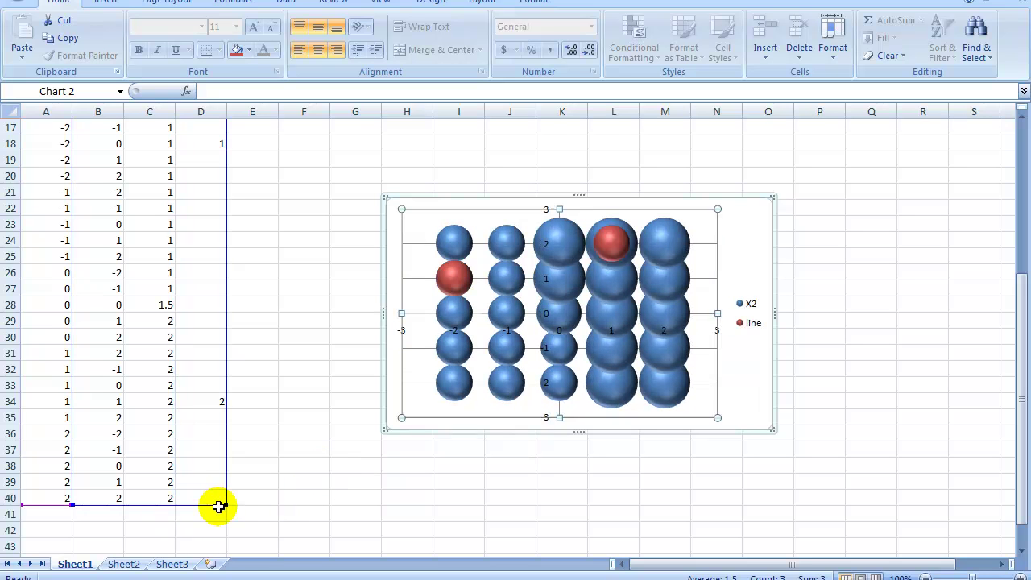
- Change the line column's second point in cell D34 to 3
left_click(215, 400)
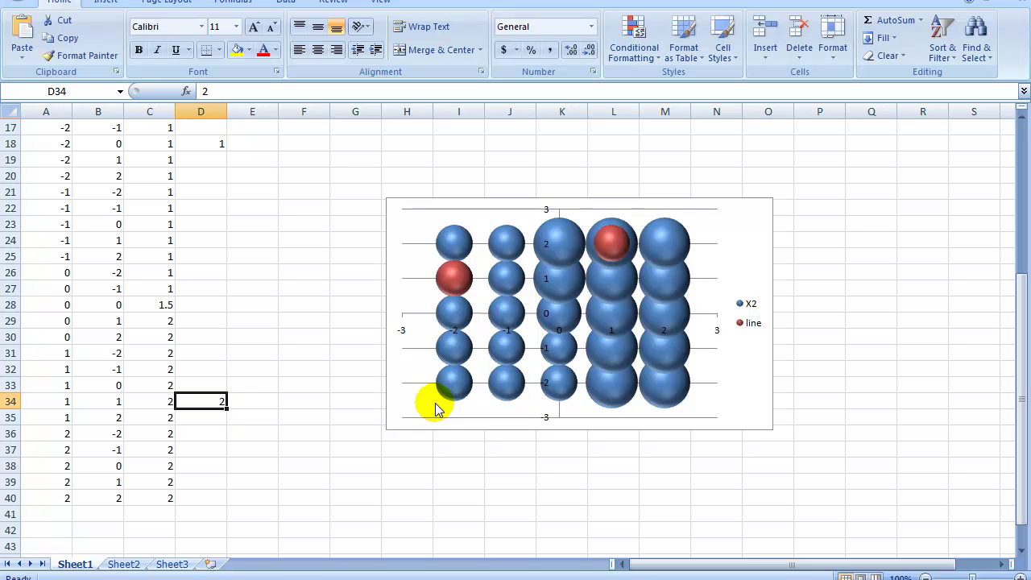
type("3")
key("Return")
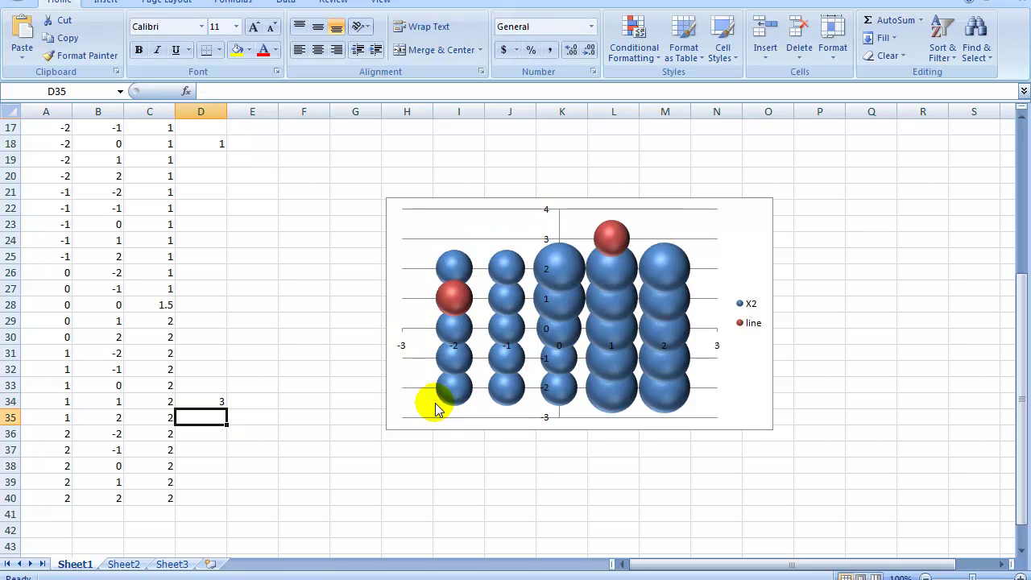
key("Up")
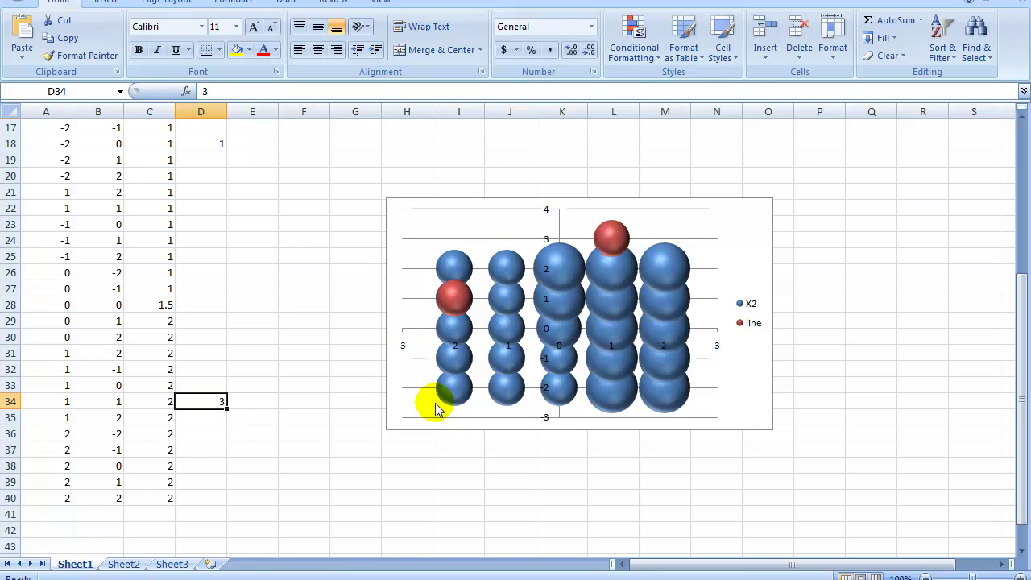
- Edit the bubble chart's line series so its Y values come from the X2 column, B16:B40
left_click(612, 246)
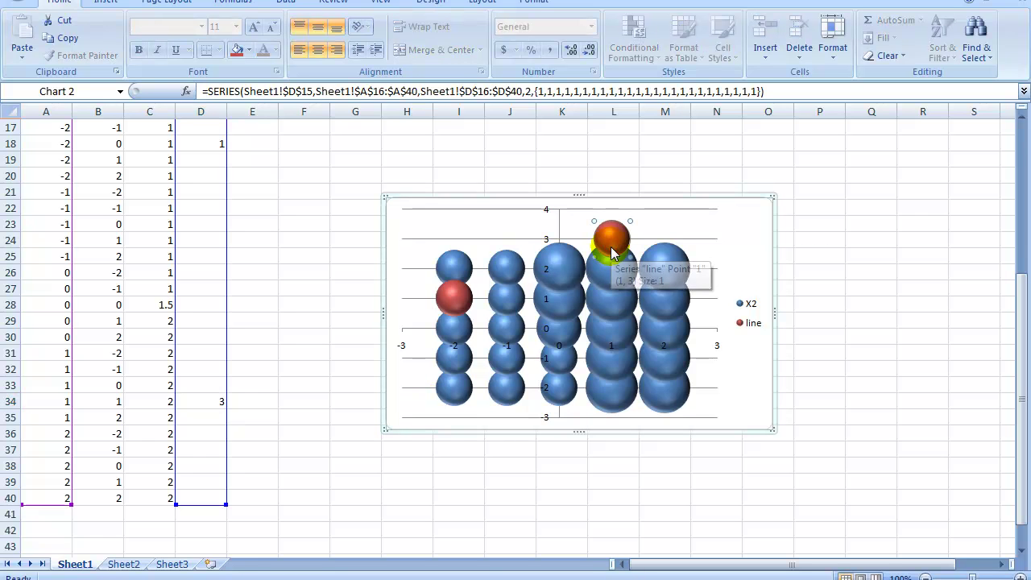
right_click(611, 250)
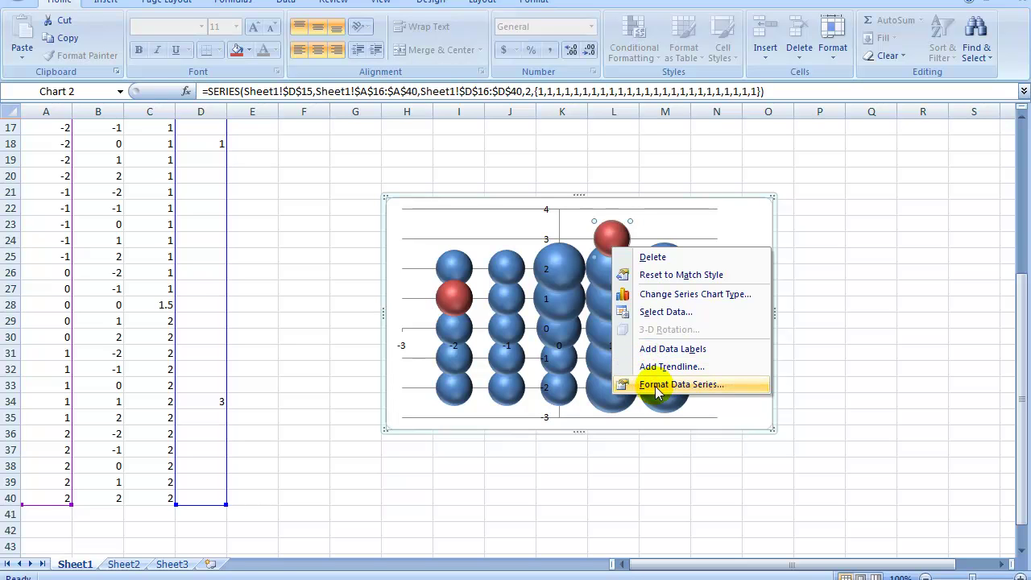
left_click(666, 313)
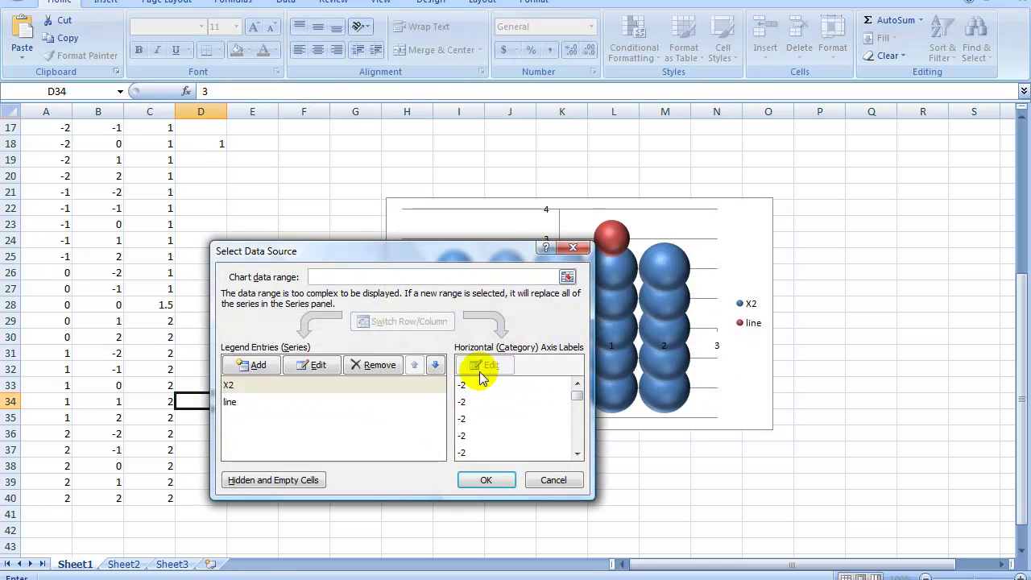
left_click(296, 399)
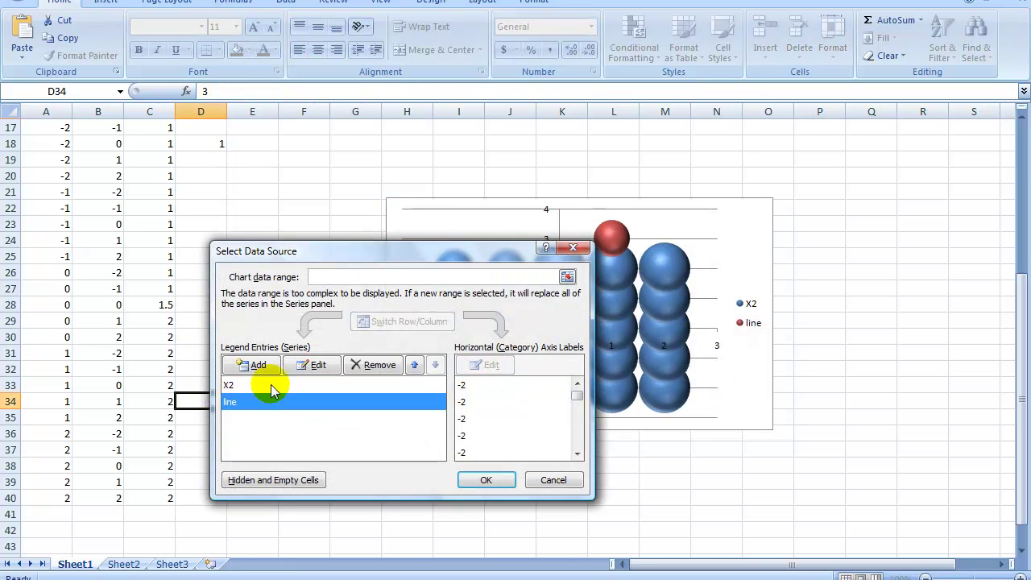
left_click(308, 367)
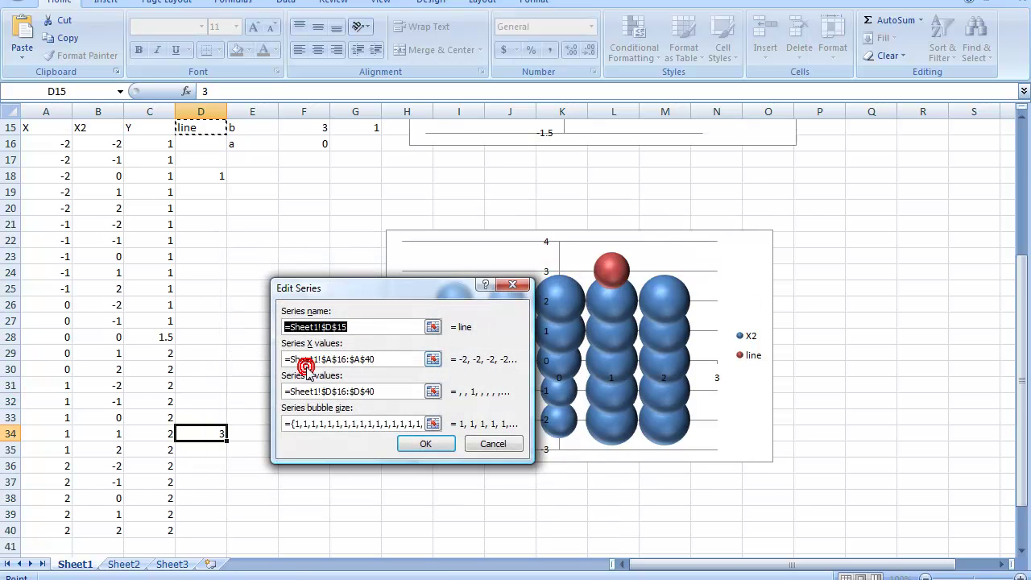
left_click(431, 391)
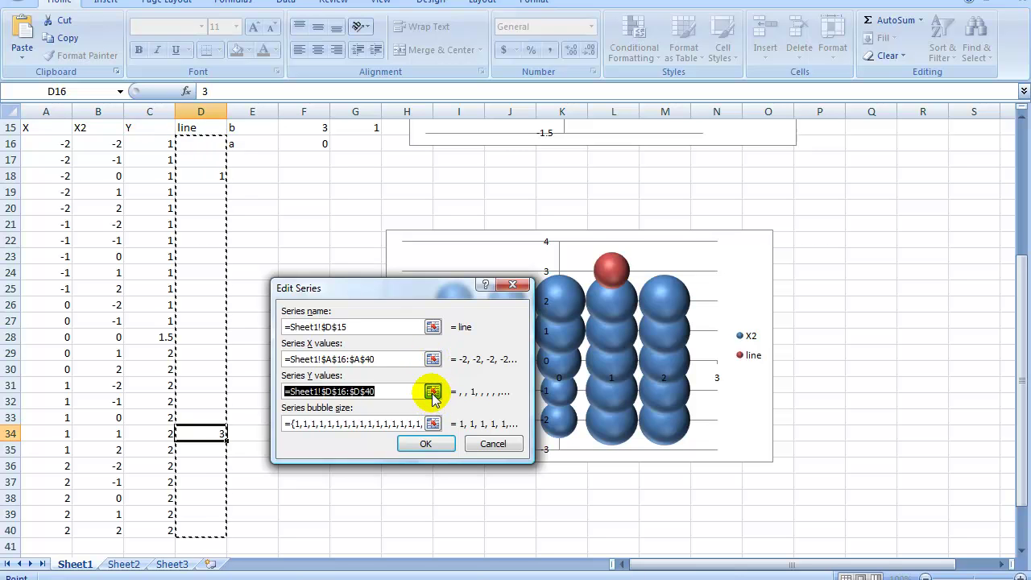
left_click(433, 391)
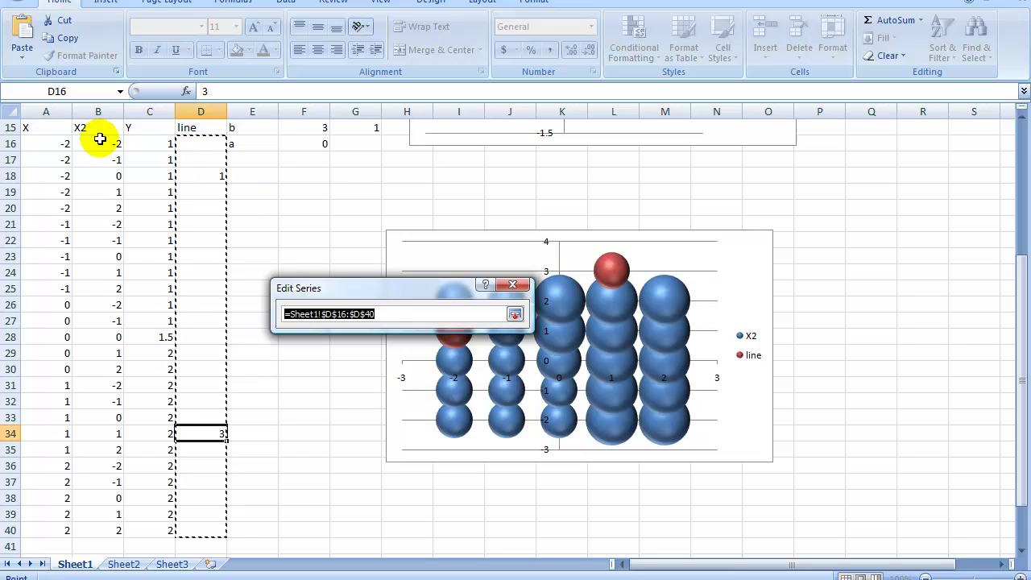
left_click_drag(99, 138, 115, 530)
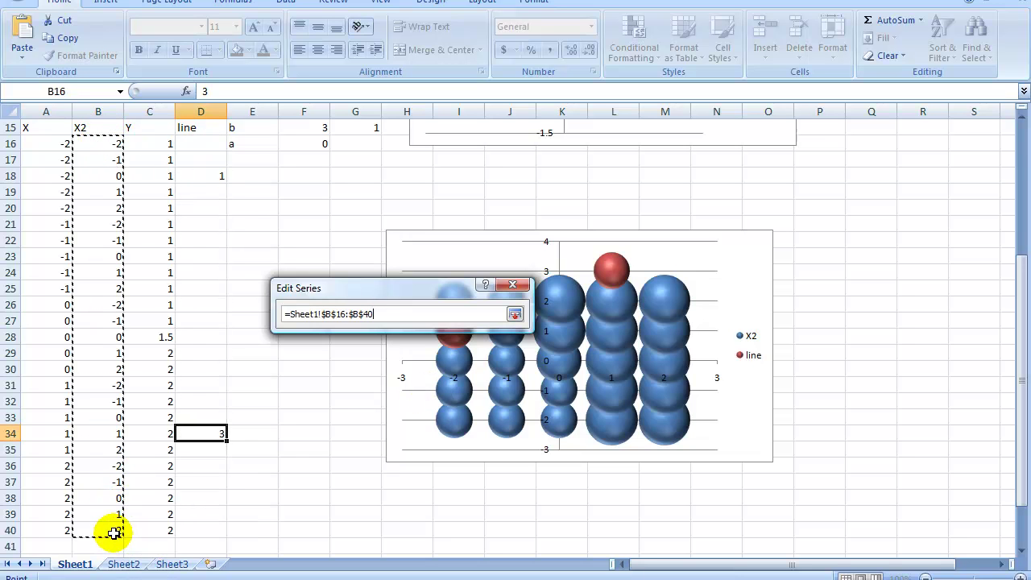
left_click(514, 315)
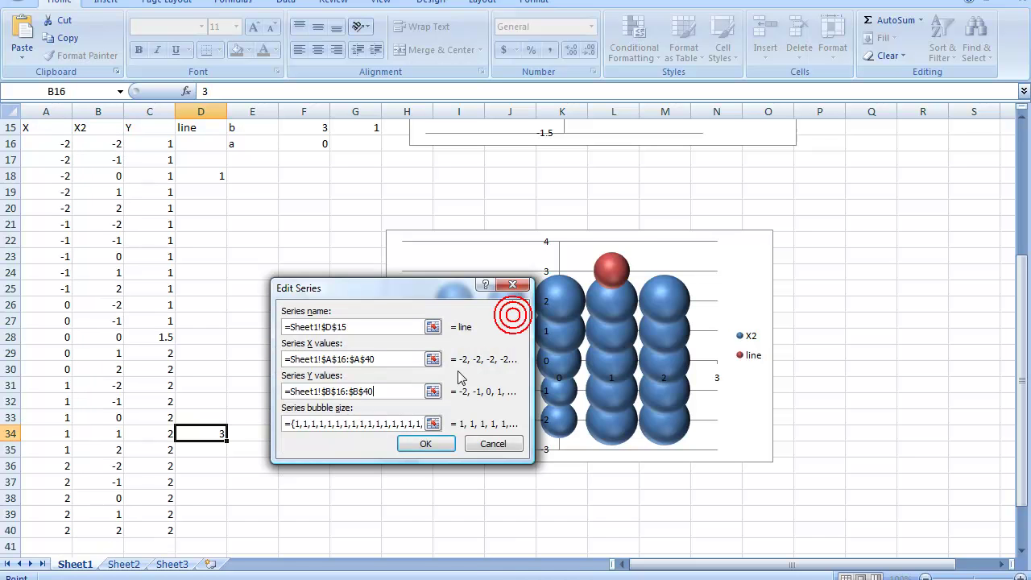
- Set the line series' bubble size to the line column range D16:D40 and apply the chart's data source changes
left_click(434, 424)
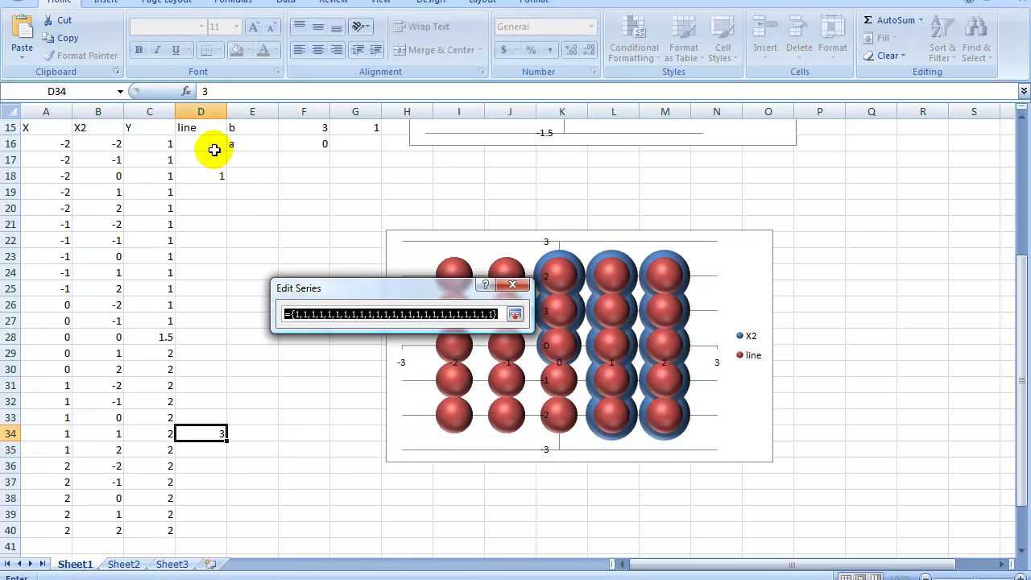
left_click_drag(207, 143, 201, 532)
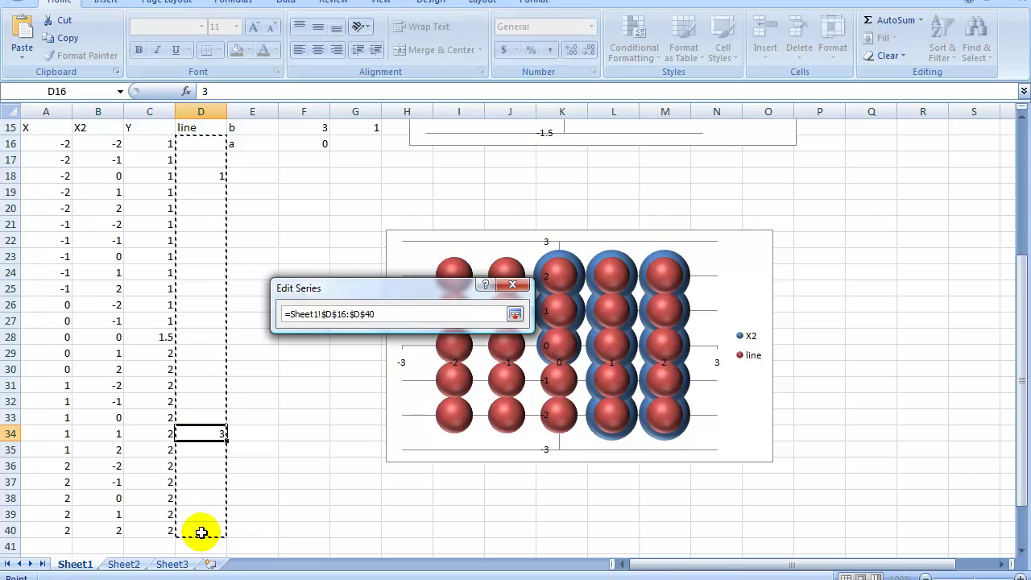
key("Return")
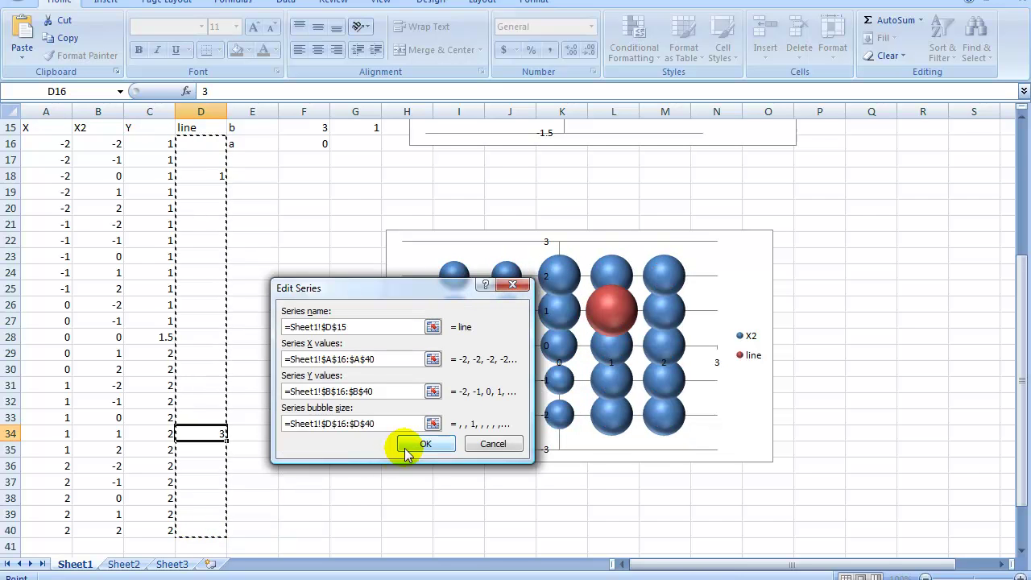
left_click(425, 444)
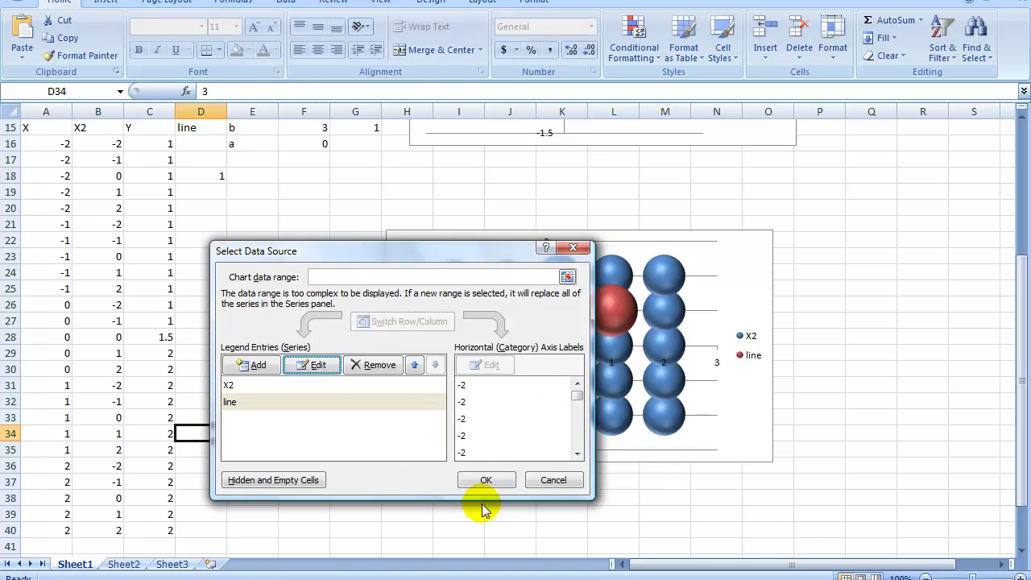
left_click(486, 481)
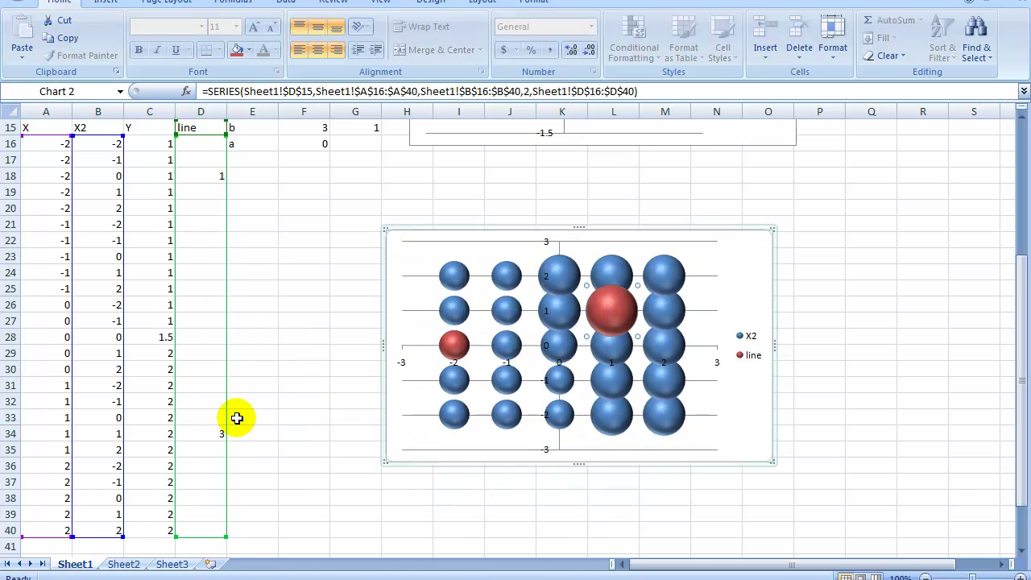
- Set the line column's second point in cell D34 to 2
left_click(216, 431)
type("2")
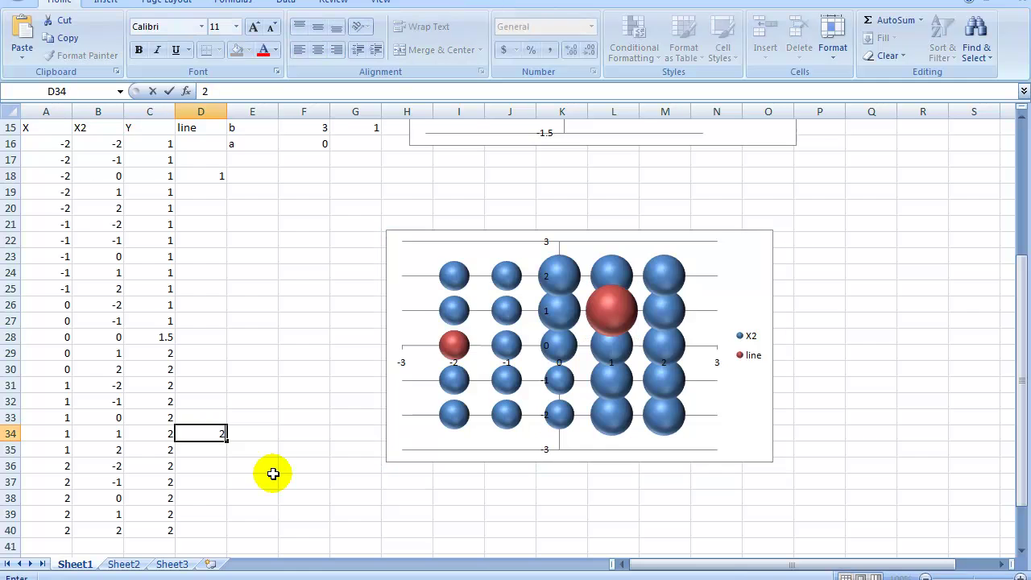
key("Return")
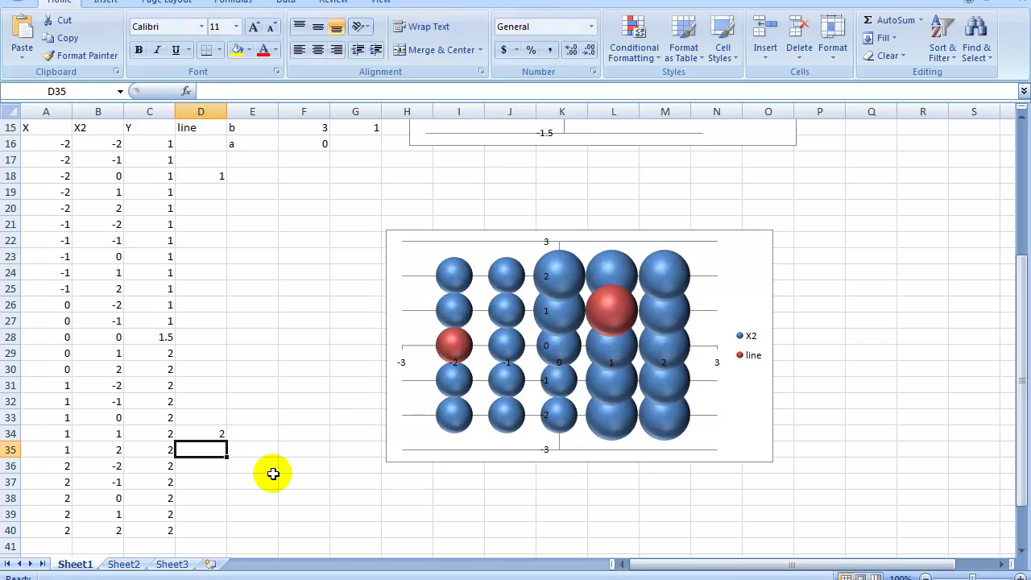
key("Up")
key("Up")
key("Up")
key("Up")
key("Up")
key("Up")
key("Up")
key("Up")
key("Up")
key("Up")
key("Up")
key("Up")
key("Up")
key("Up")
key("Up")
key("Up")
key("Up")
key("Up")
key("Up")
key("Up")
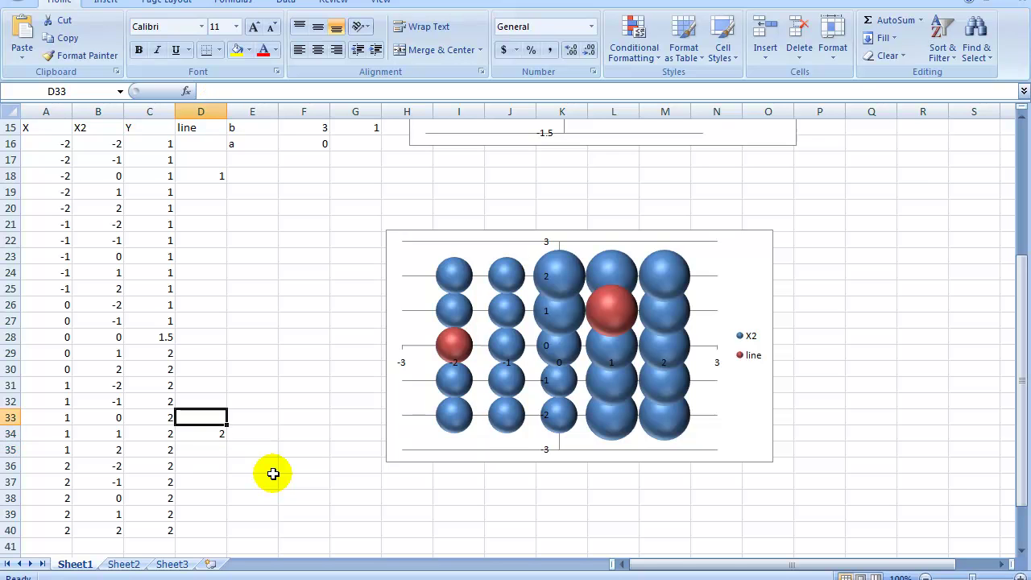
key("Down")
key("Down")
key("Down")
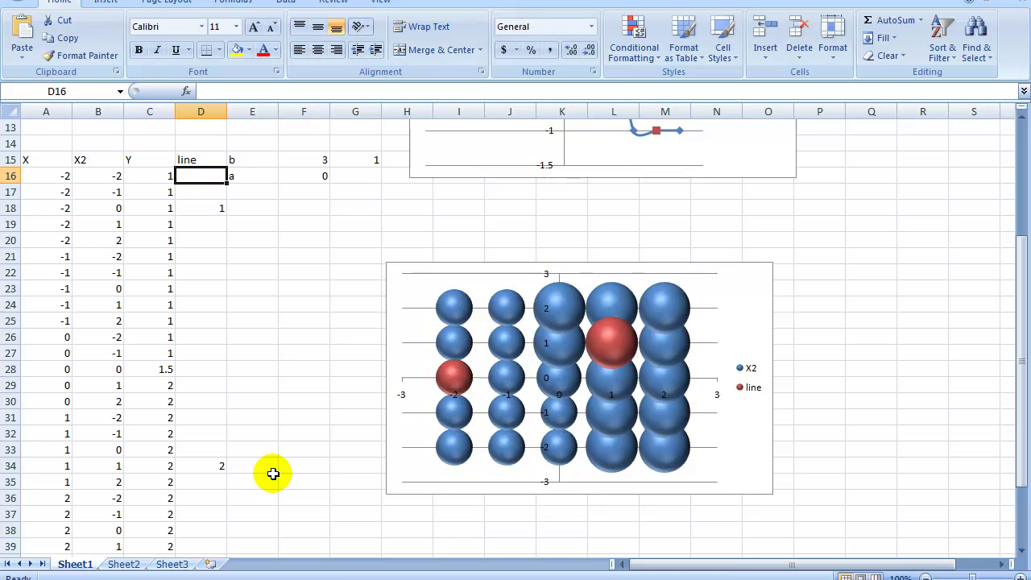
- Try 4 and 5 as successive values of parameter b in cell F15
key("Right")
key("Right")
key("Up")
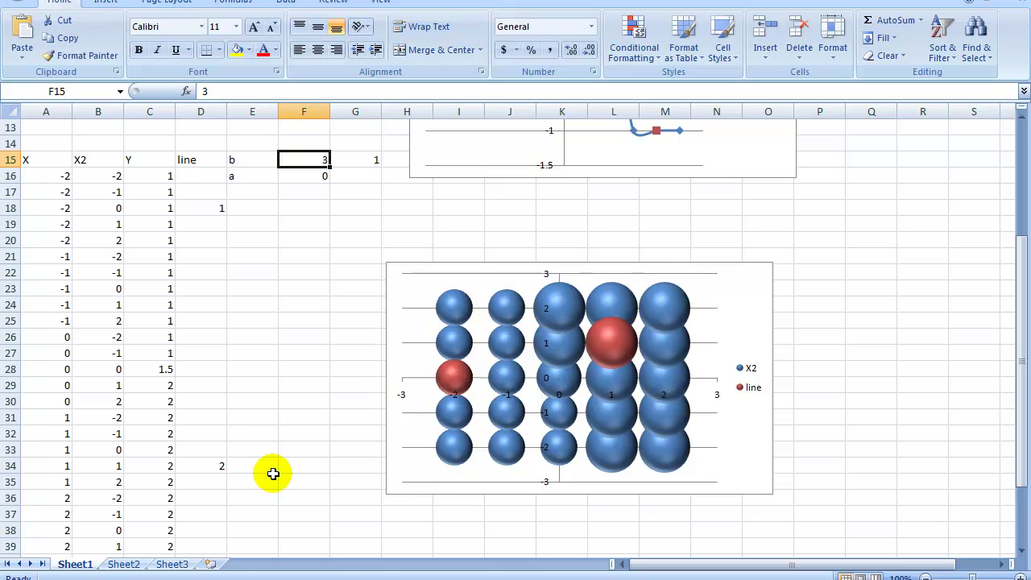
type("4")
key("Return")
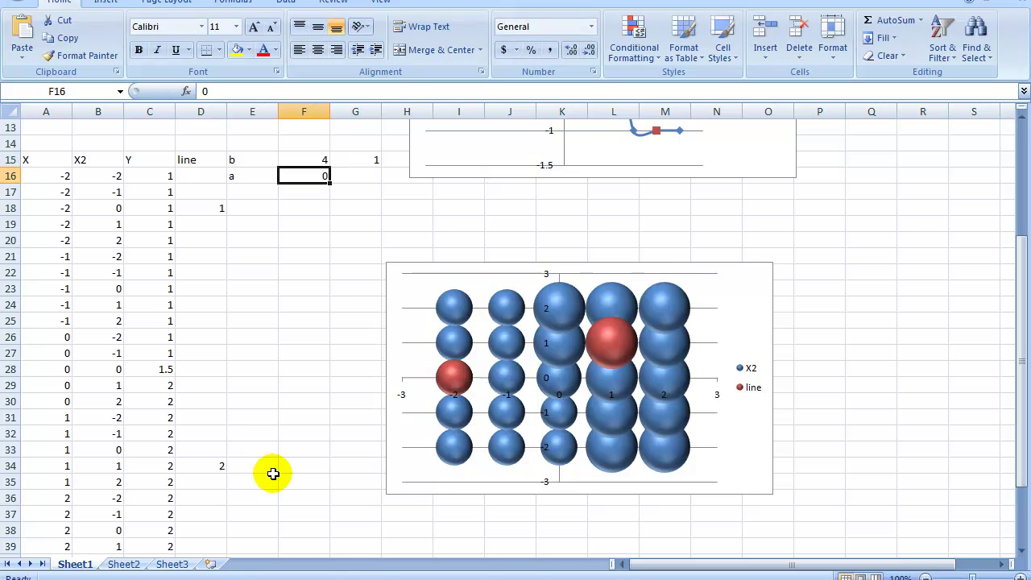
key("Up")
type("5")
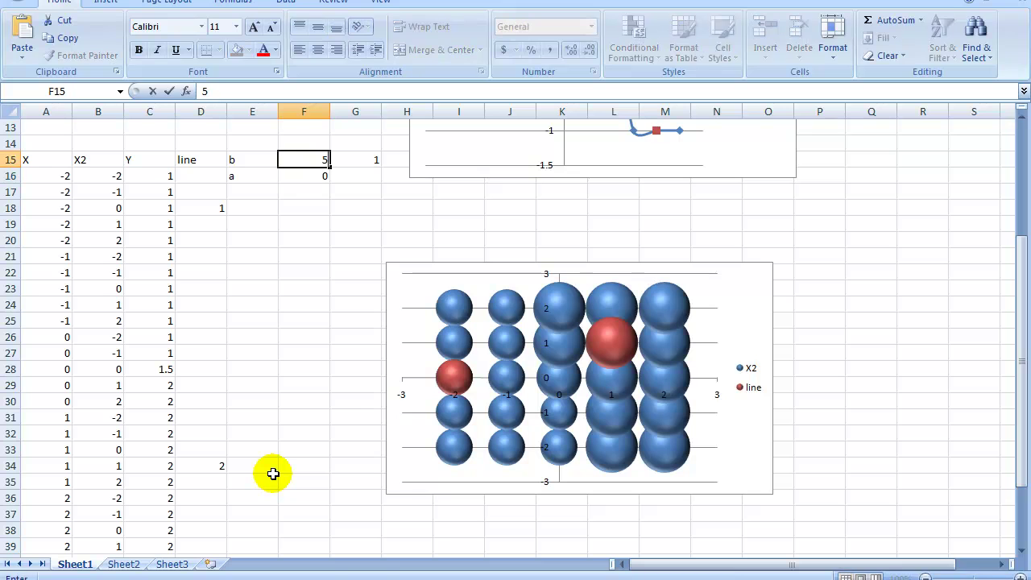
key("Return")
- Set parameter b in cell F15 to 1
key("Up")
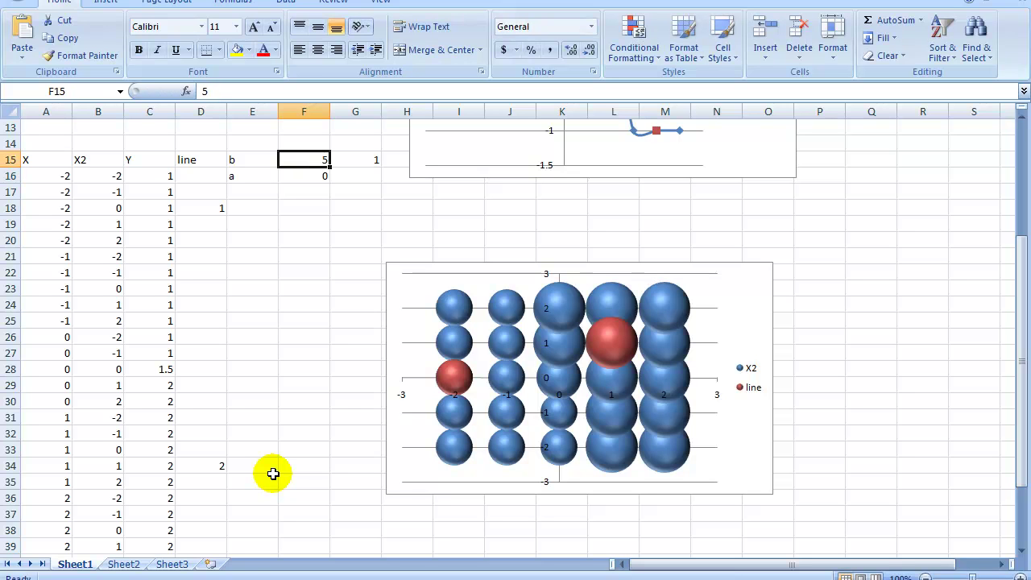
type("1")
key("Return")
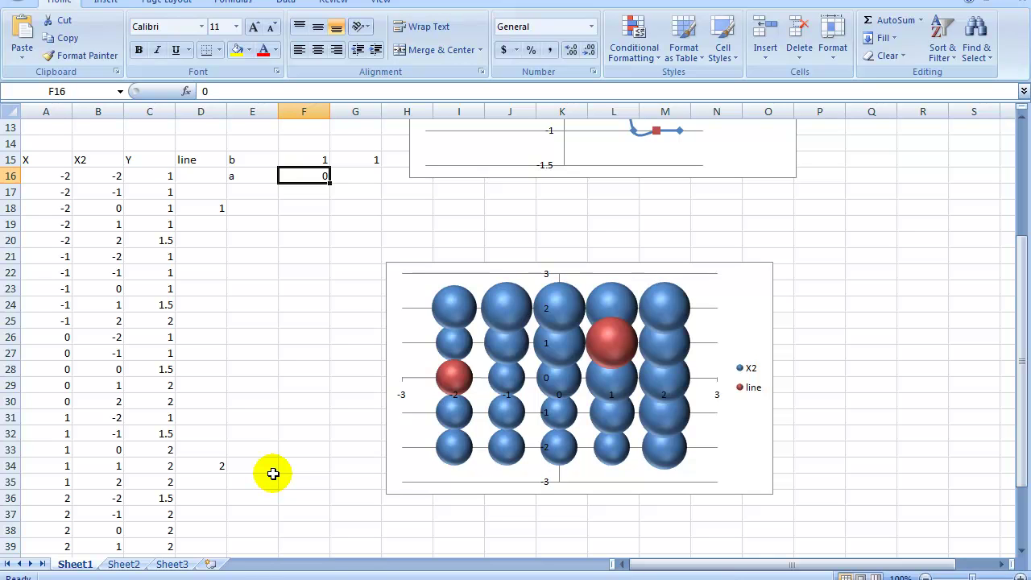
- Try 5 and 4 as successive values of parameter a in cell F16
type("5")
key("Return")
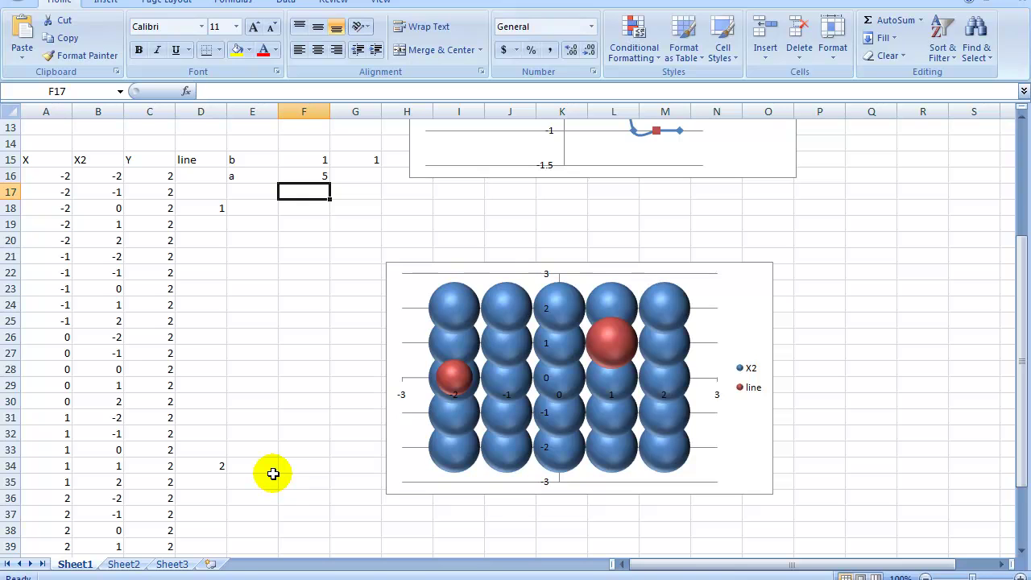
key("Up")
type("4")
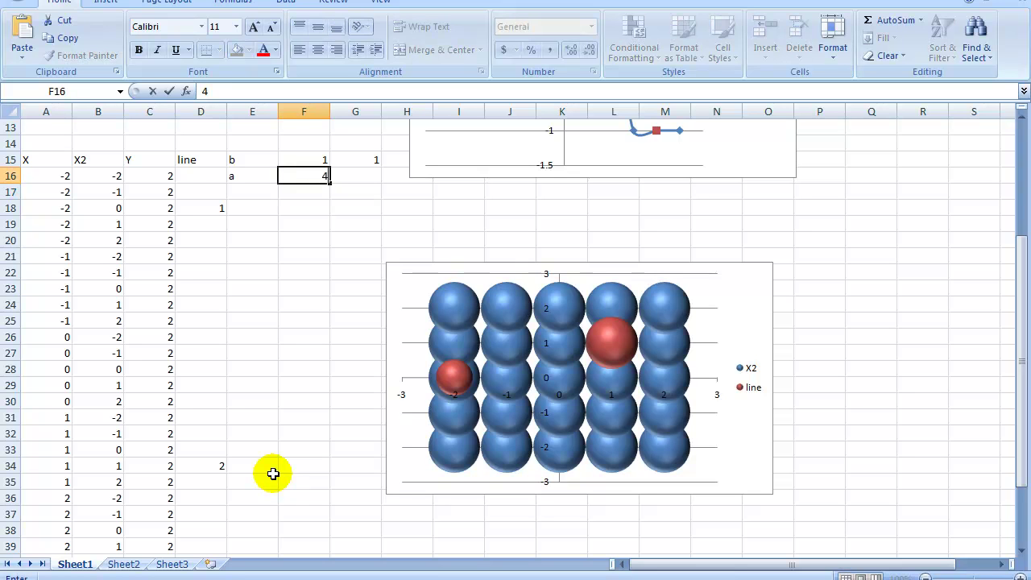
key("Return")
- Enter 3, 2 and 1 in cells F17, F18 and F19 below parameter a
type("3")
key("Return")
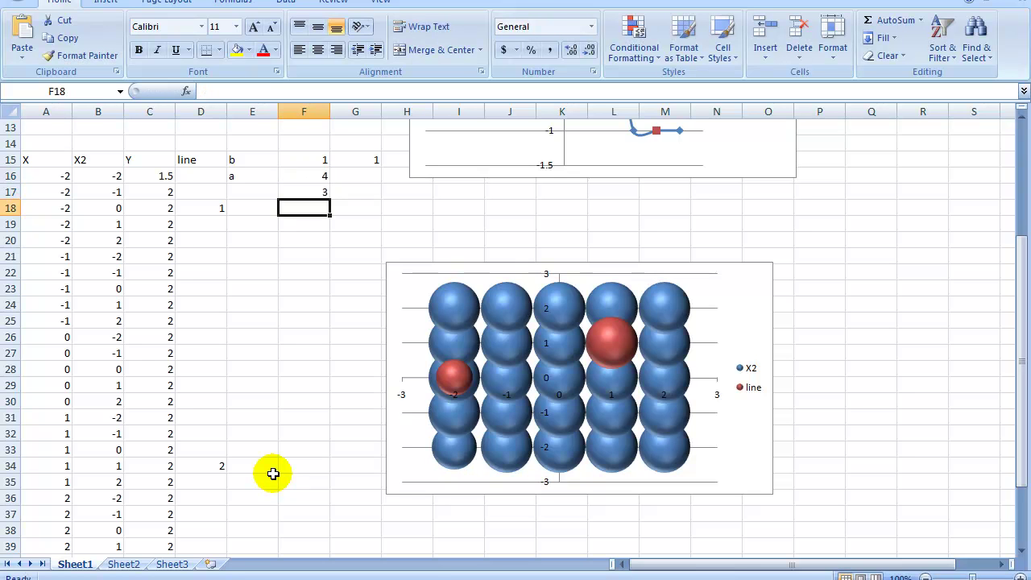
type("2")
key("Return")
type("1")
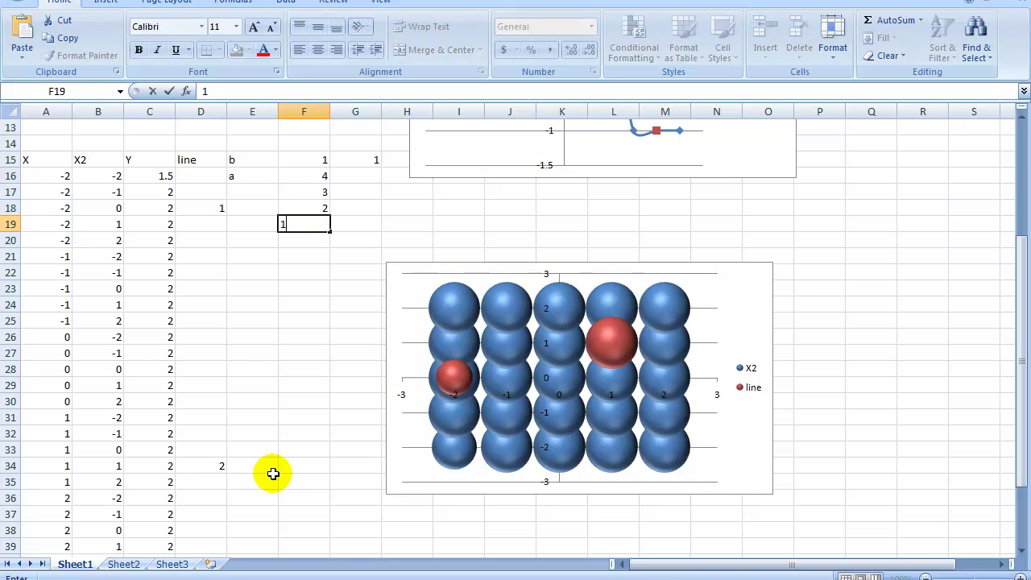
key("Return")
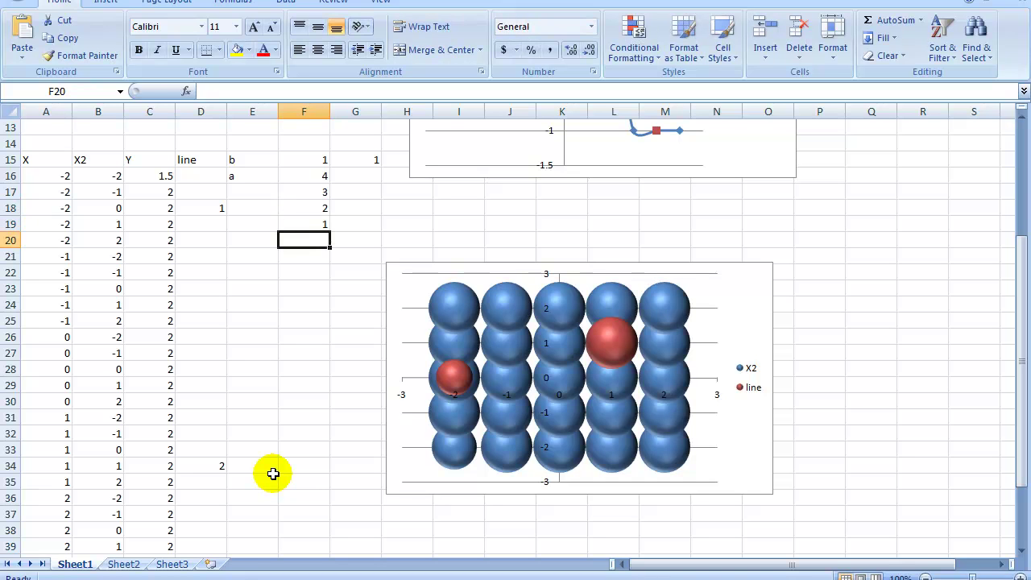
- Clear the contents of cells F17 to F19 below parameter a
key("Up")
key("Up")
key("Up")
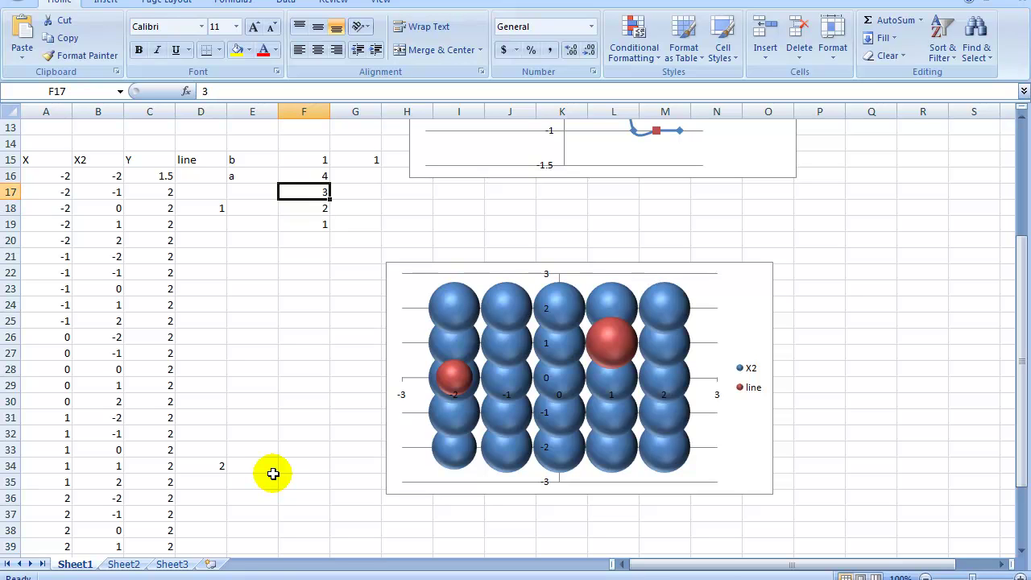
left_click_drag(315, 187, 316, 220)
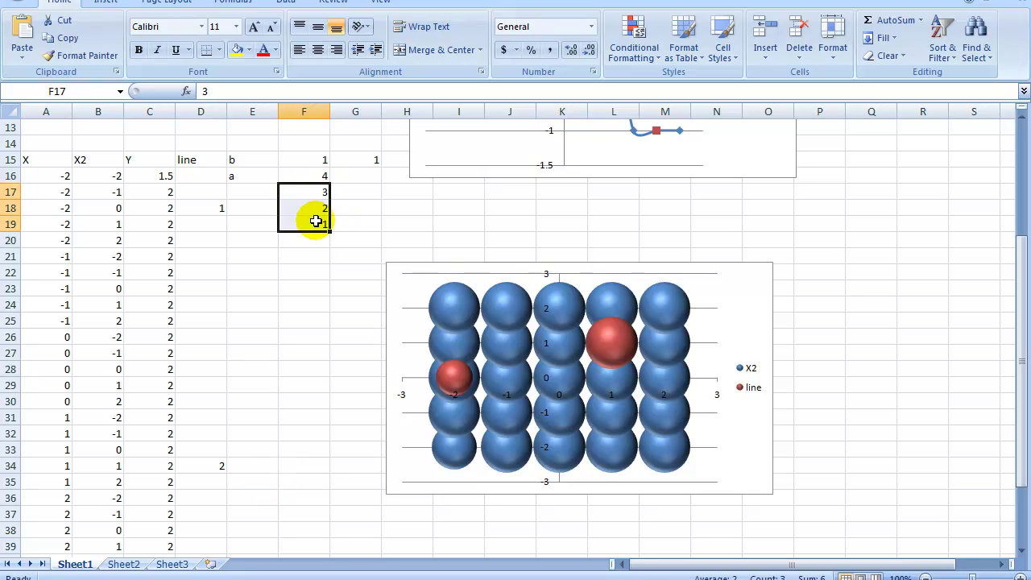
right_click(316, 220)
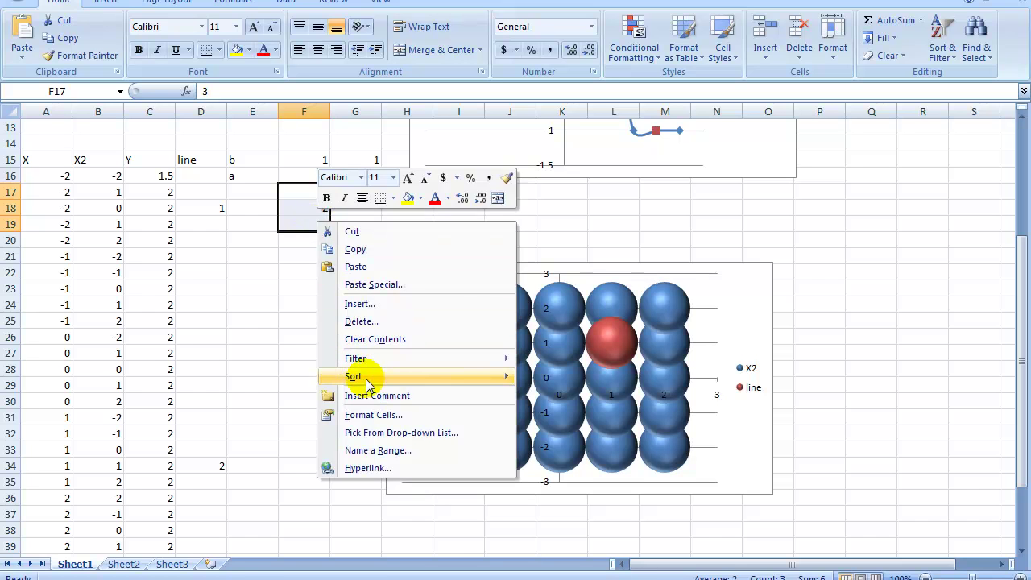
left_click(375, 339)
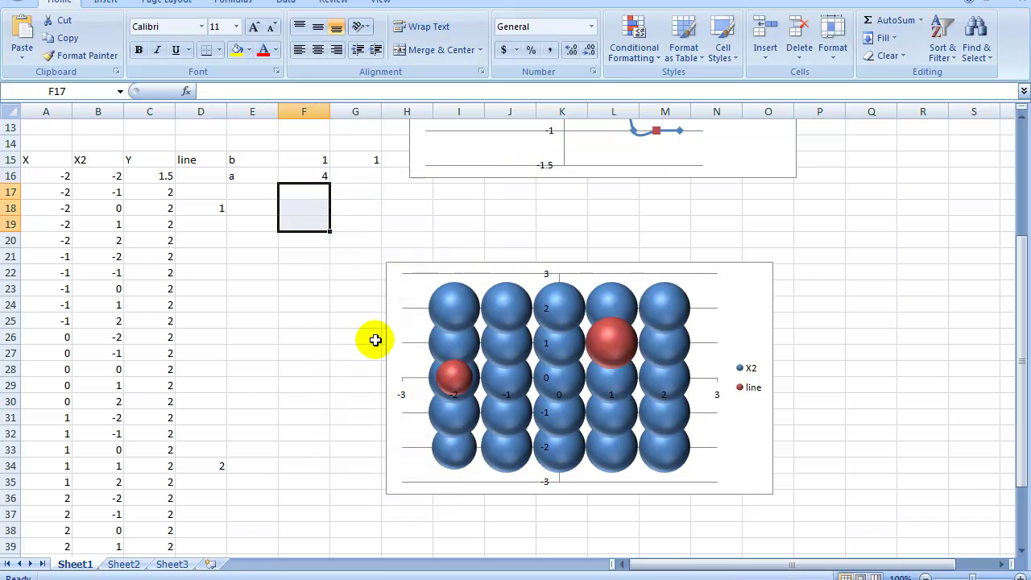
- Enter 3 and 2 as successive values of parameter a in cell F16
left_click(315, 175)
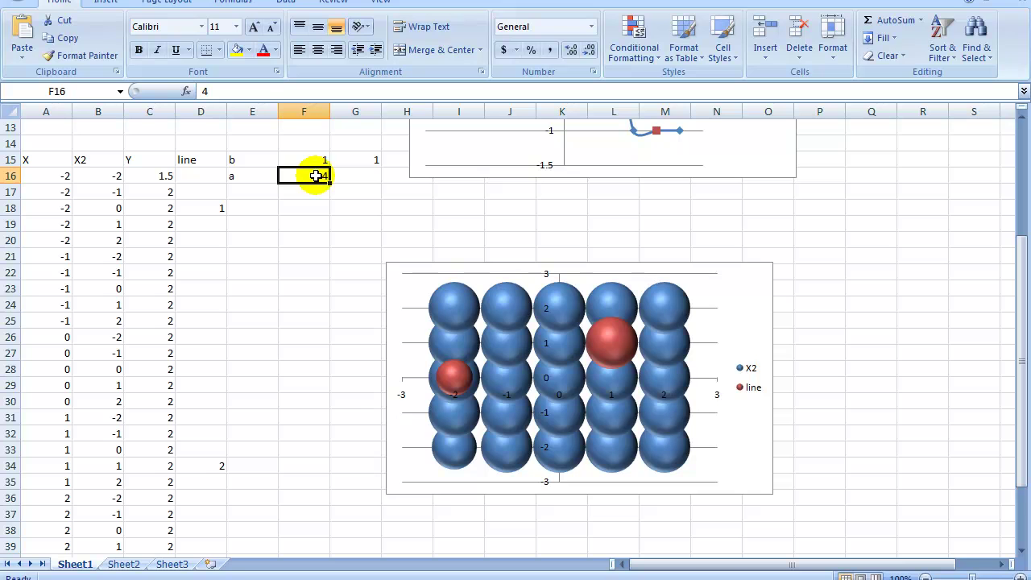
type("3")
key("Return")
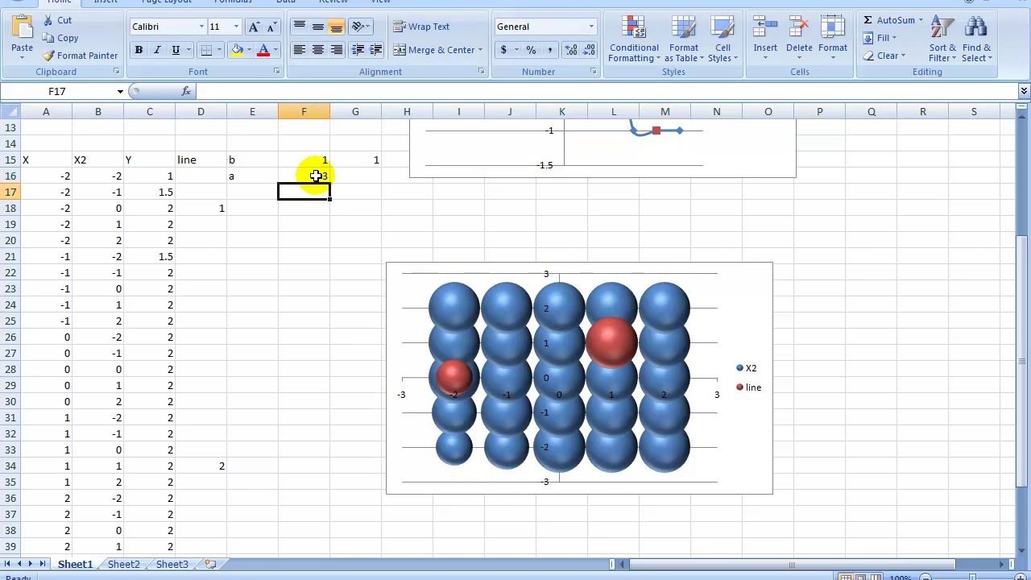
left_click(315, 175)
type("2")
key("Return")
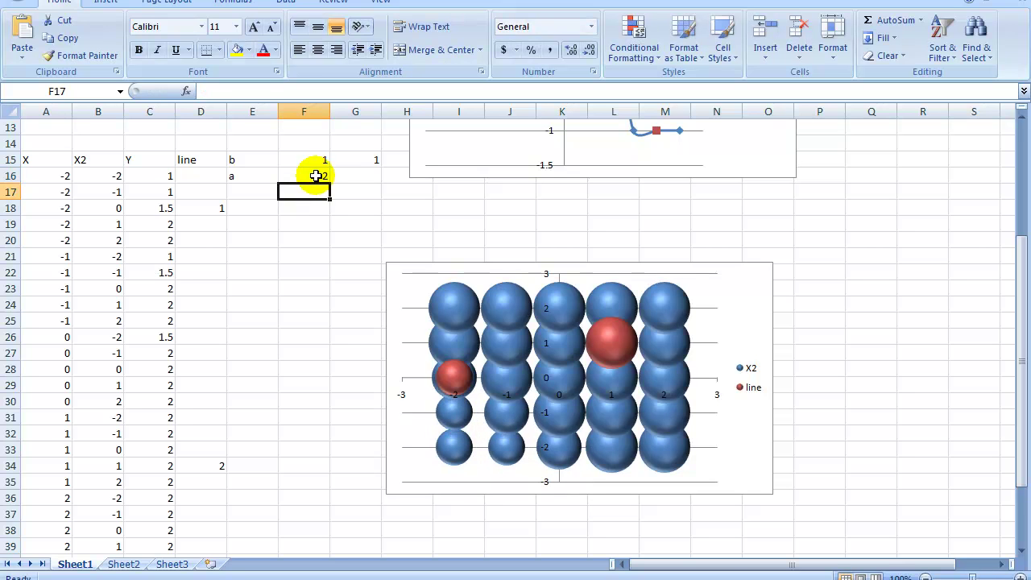
- Try 1 and 0 as successive values of parameter a in cell F16
left_click(315, 175)
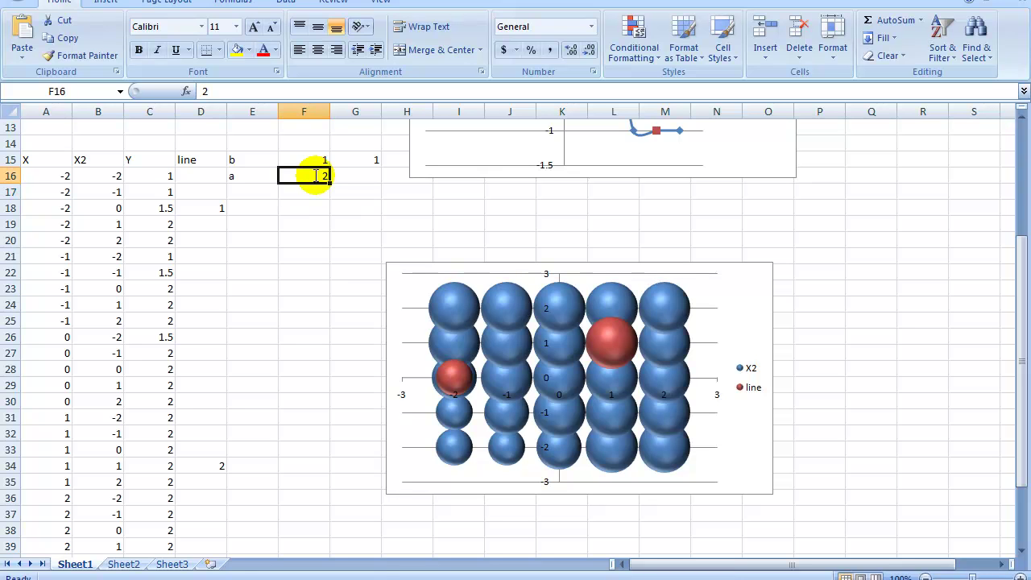
type("1")
key("Return")
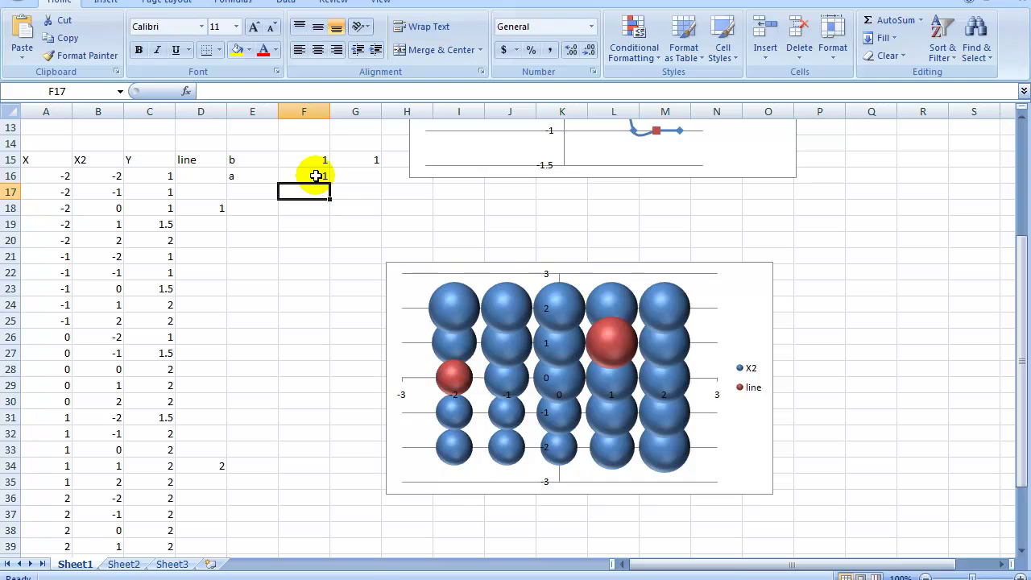
left_click(315, 175)
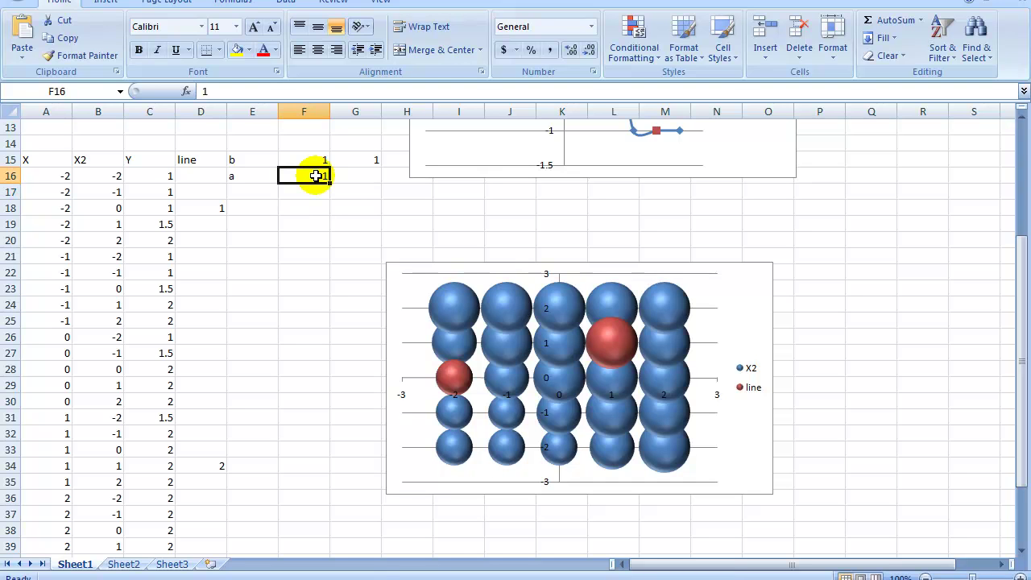
type("0")
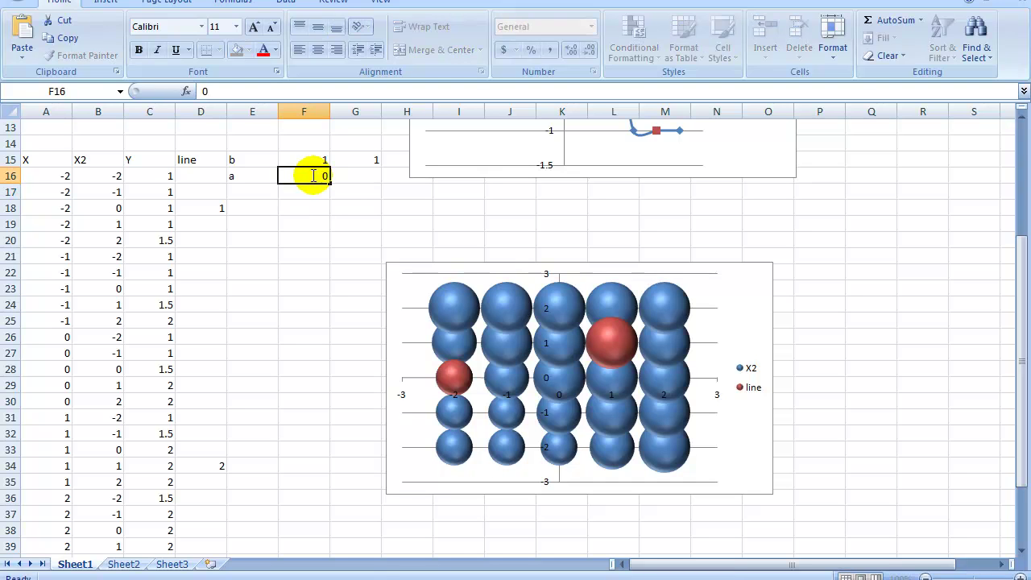
key("Return")
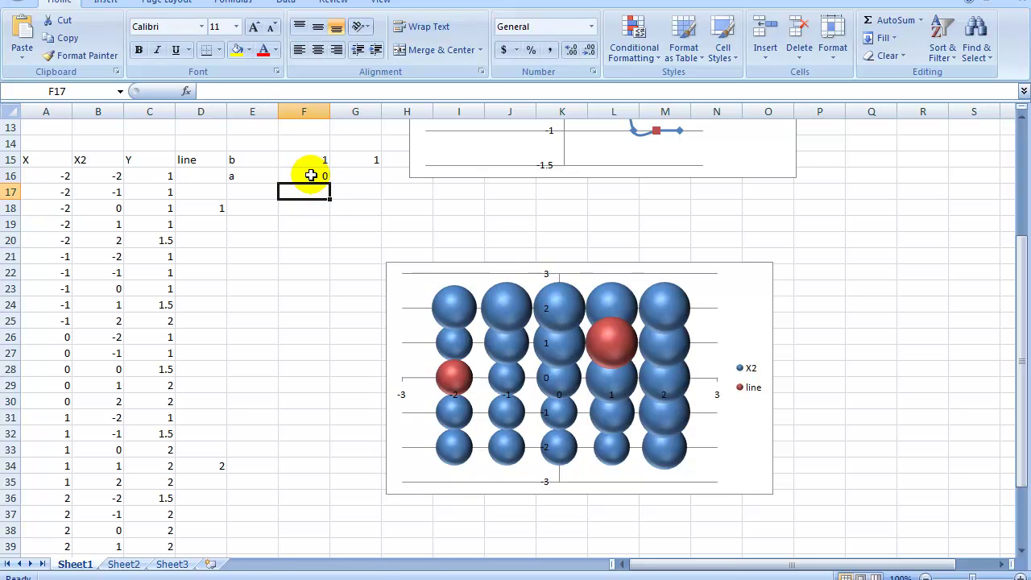
- Set the first line point's bubble size in cell D18 to 2
left_click(216, 211)
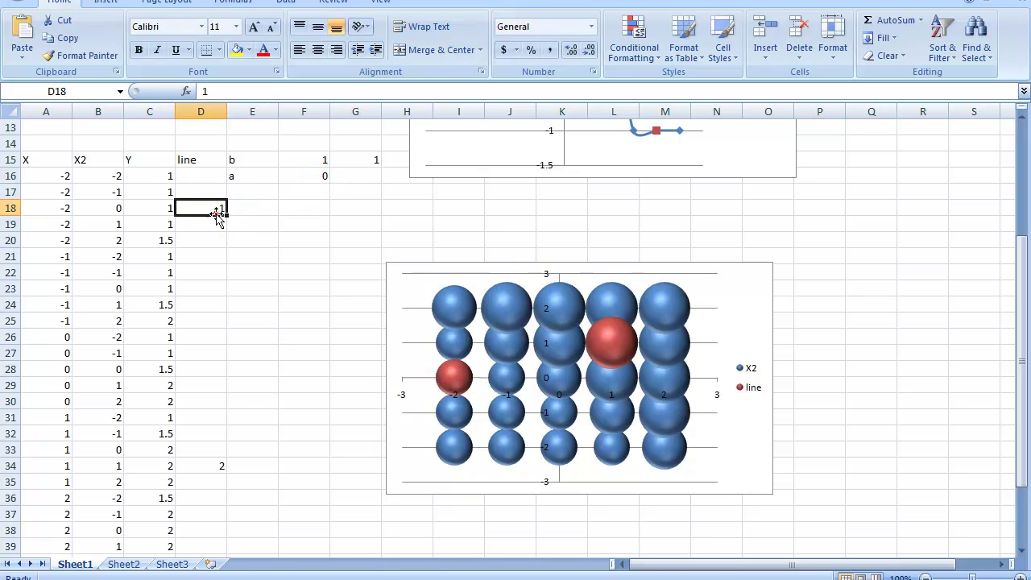
type("2")
key("Return")
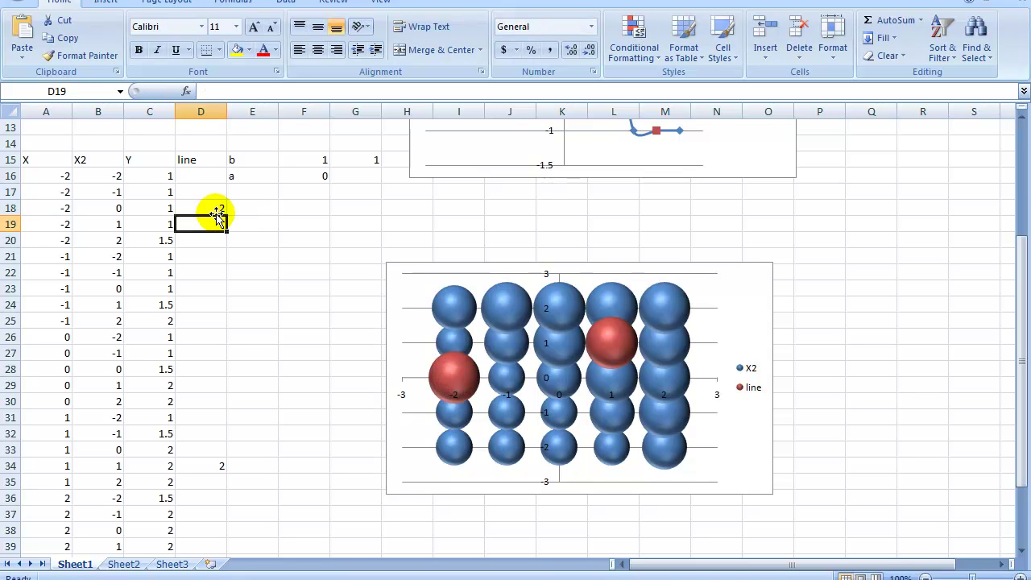
- Set the second line point's bubble size in cell D34 to 1
key("Down")
key("Down")
key("Down")
key("Down")
key("Down")
key("Down")
key("Down")
key("Down")
key("Down")
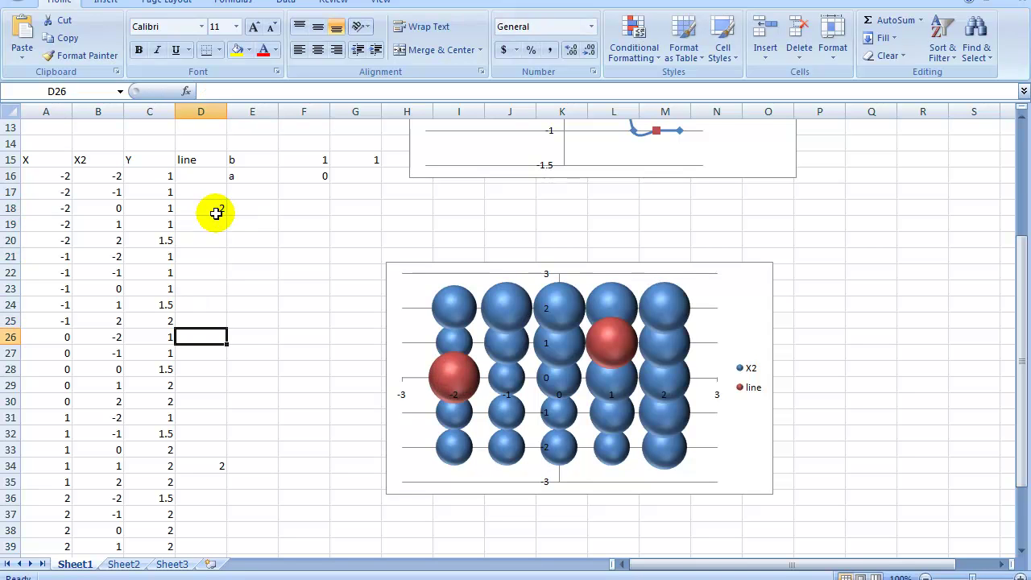
key("Down")
key("Down")
key("Down")
key("Down")
key("Down")
key("Down")
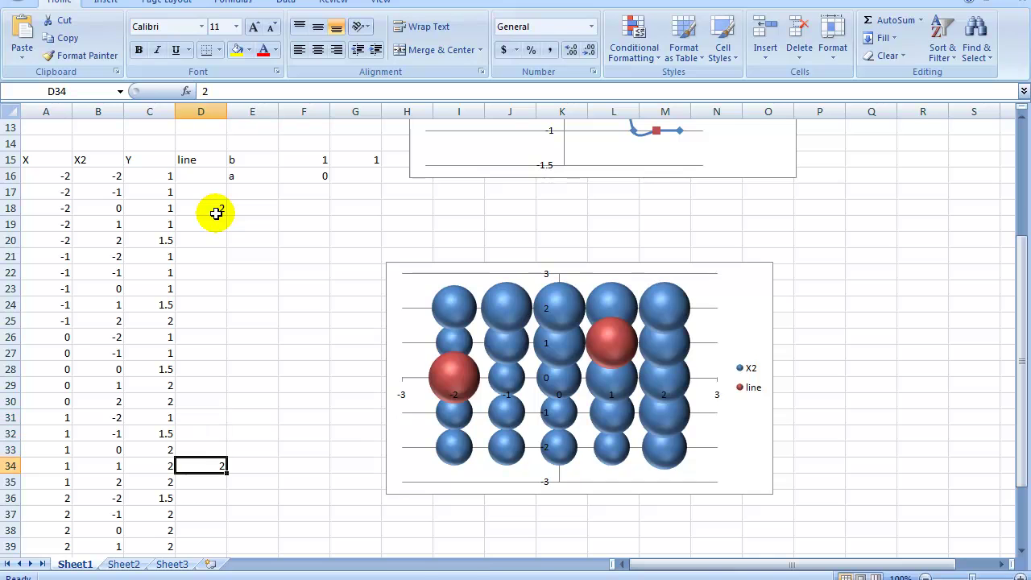
type("1")
key("Return")
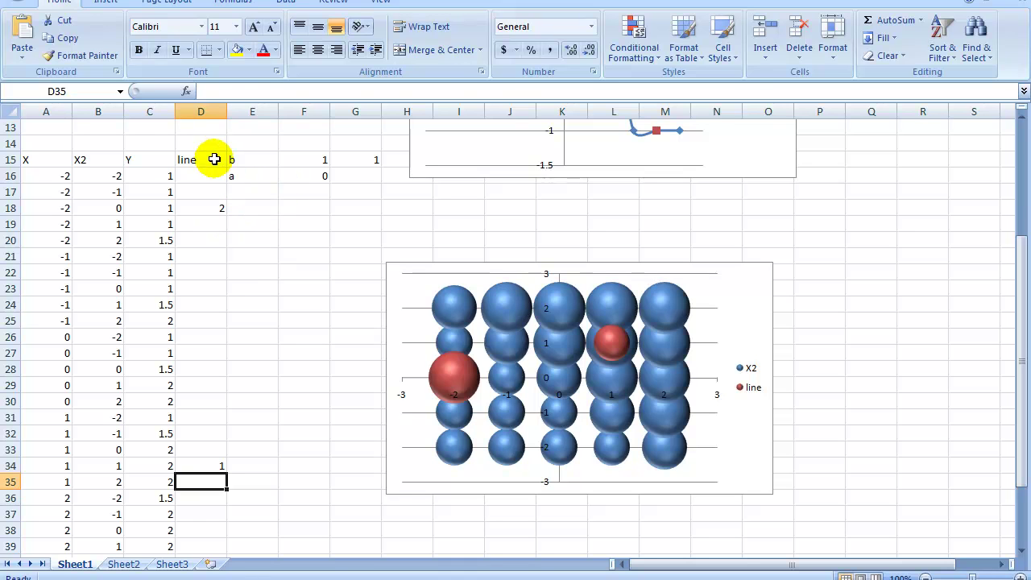
- Examine the SIGN/MMULT classifier formula in cell C16 and the parameter b cell it refers to
left_click(146, 172)
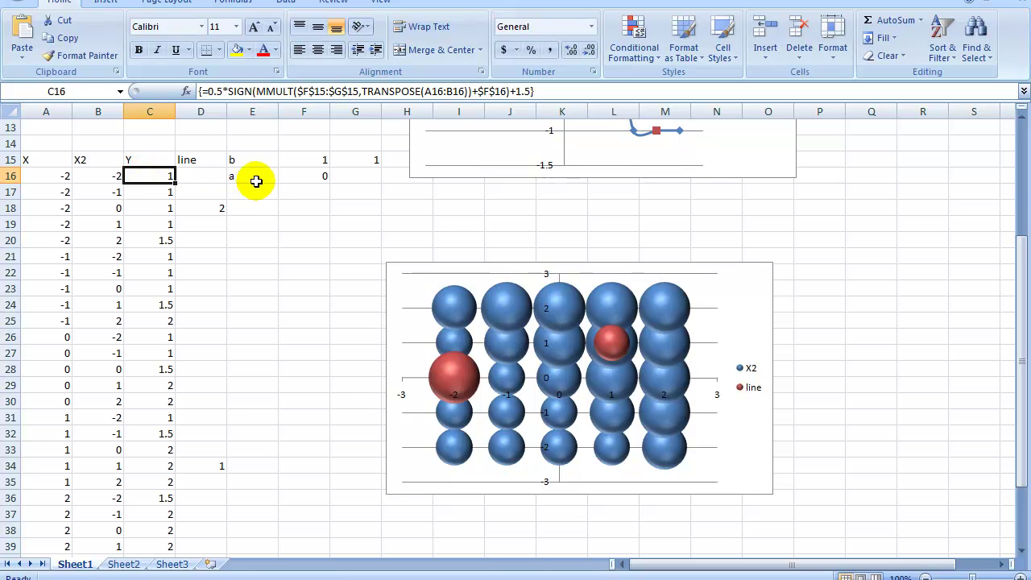
left_click(310, 164)
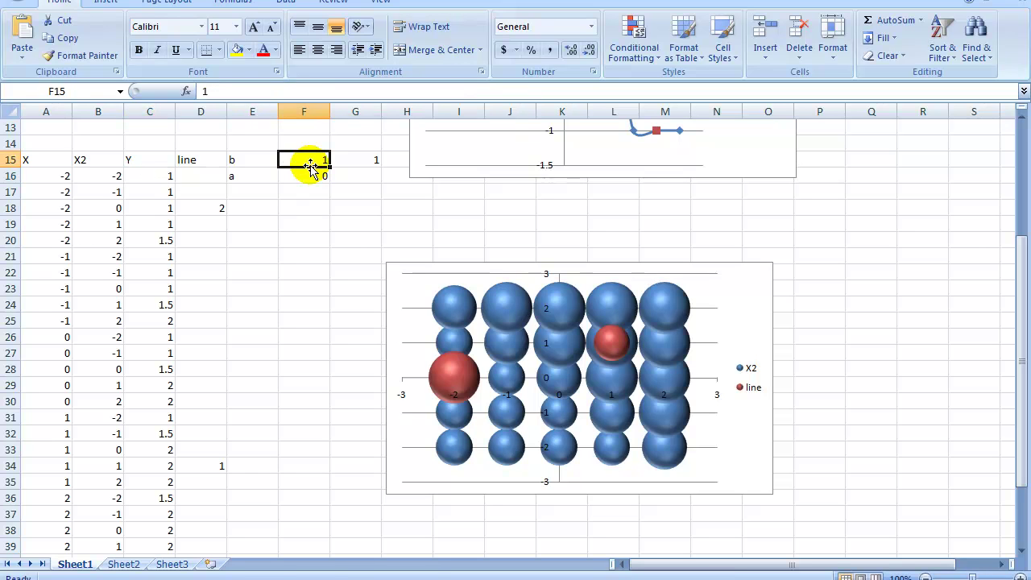
key("Left")
key("Left")
key("Left")
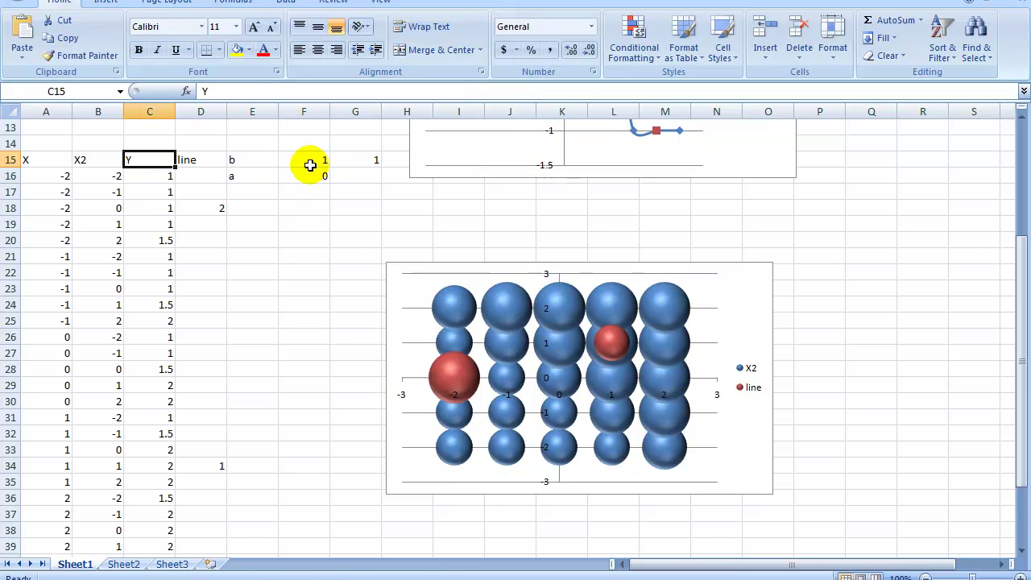
key("Down")
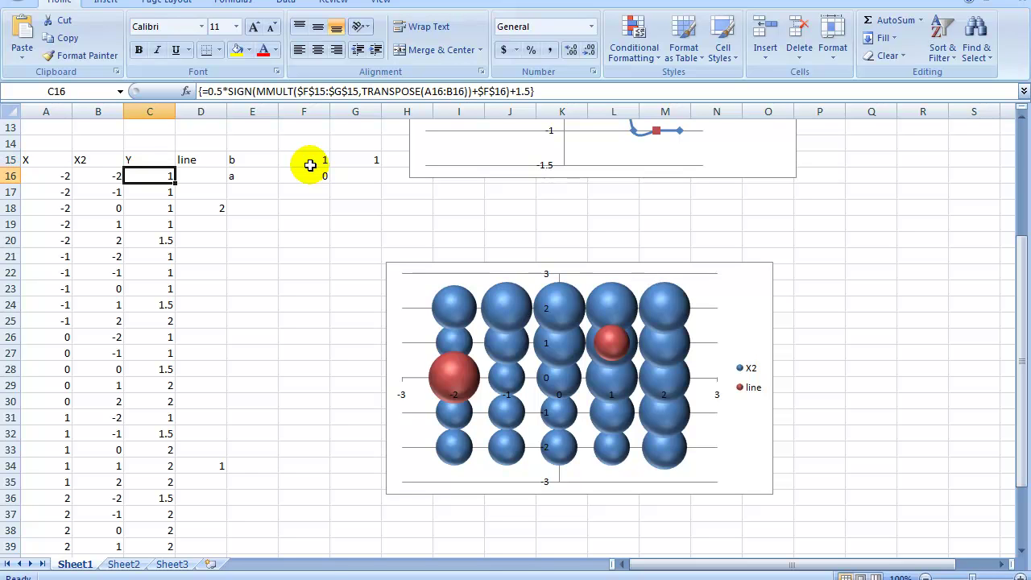
key("Up")
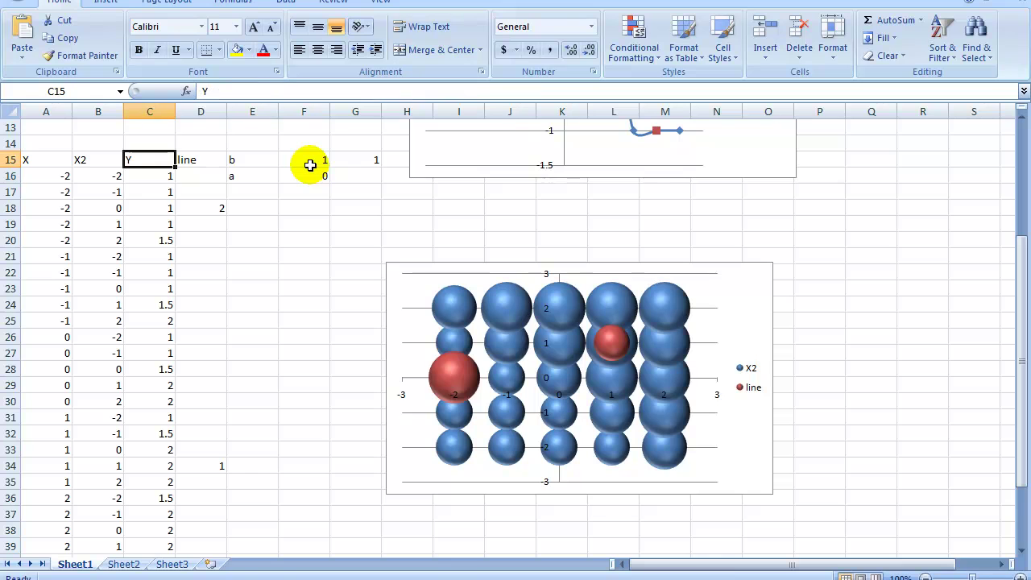
- Try 2 as the first b coefficient in cell F15 together with 3 for parameter a in F16
key("Right")
key("Right")
key("Right")
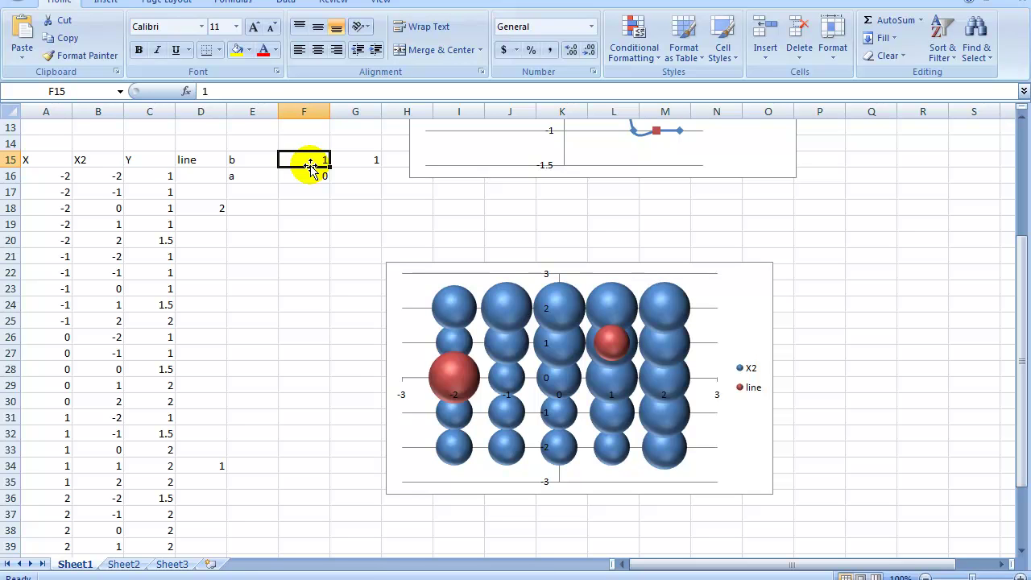
type("2")
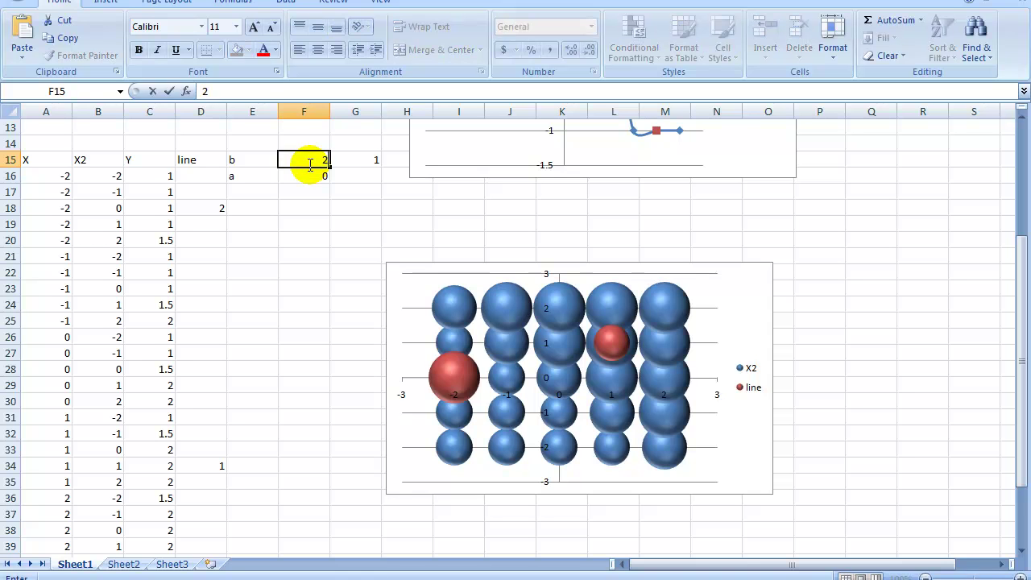
key("Return")
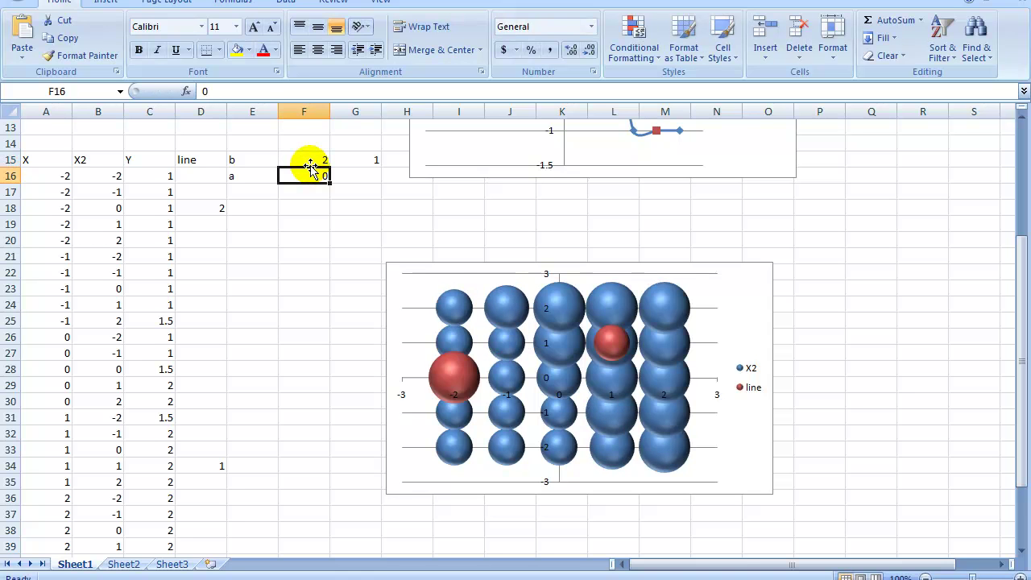
type("3")
key("Return")
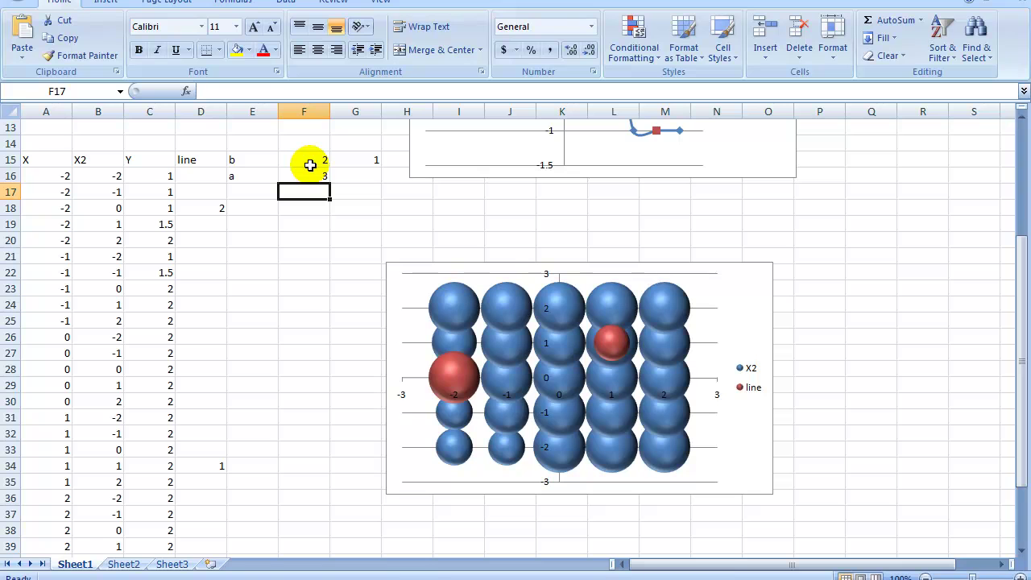
- Set the first coefficient of parameter b in cell F15 to -1
left_click(310, 171)
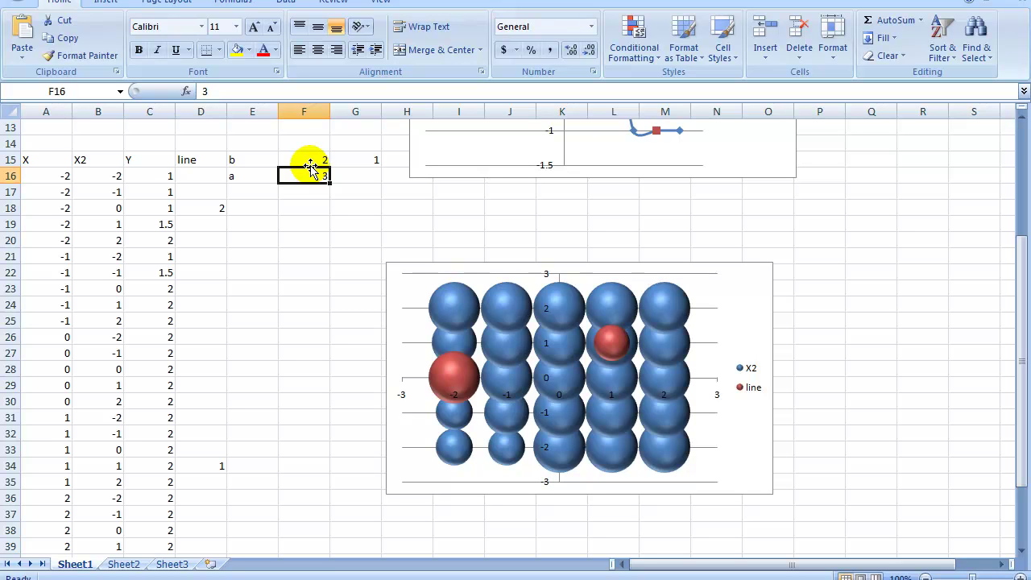
key("Up")
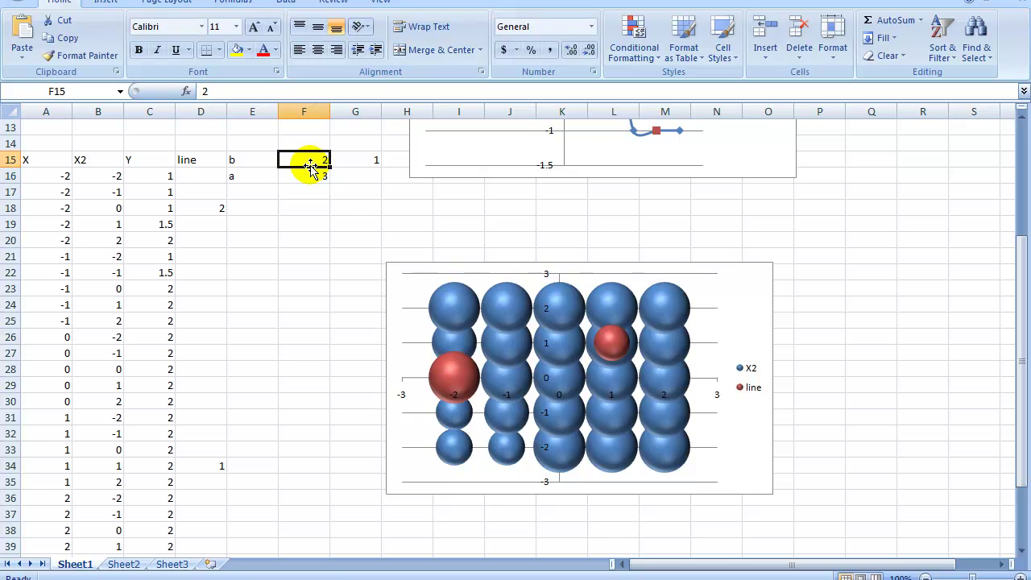
key("Left")
key("Down")
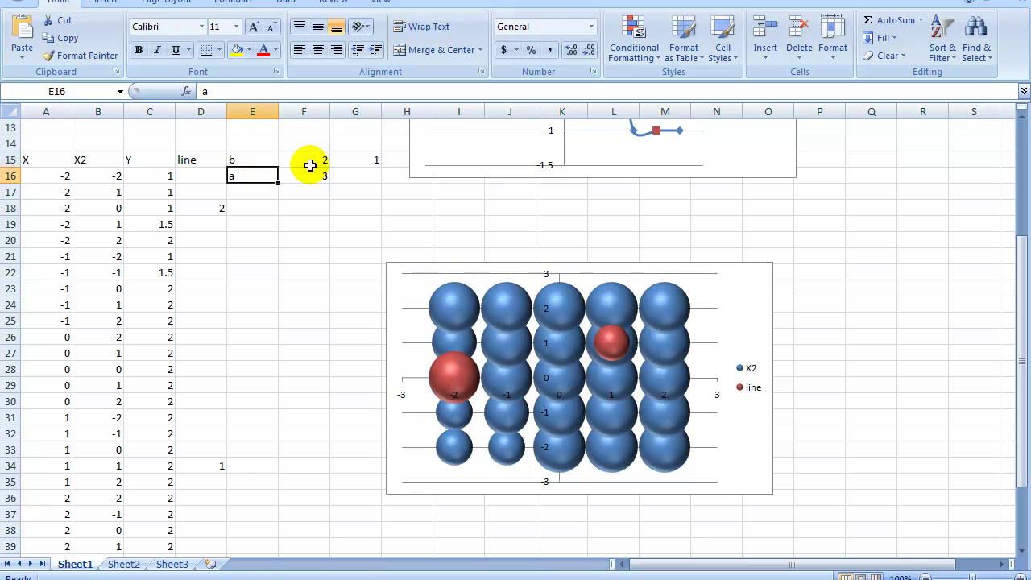
key("Up")
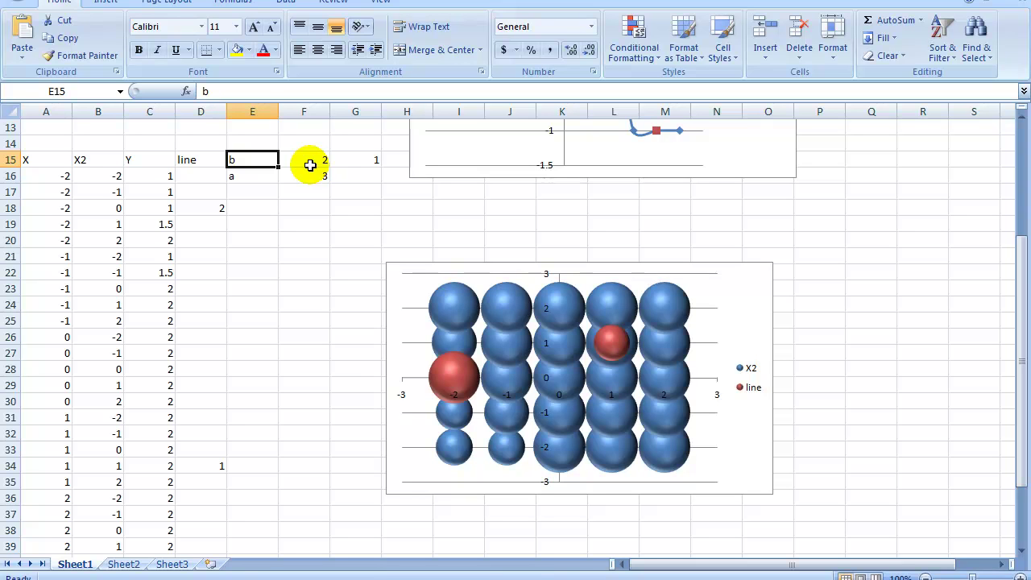
key("Right")
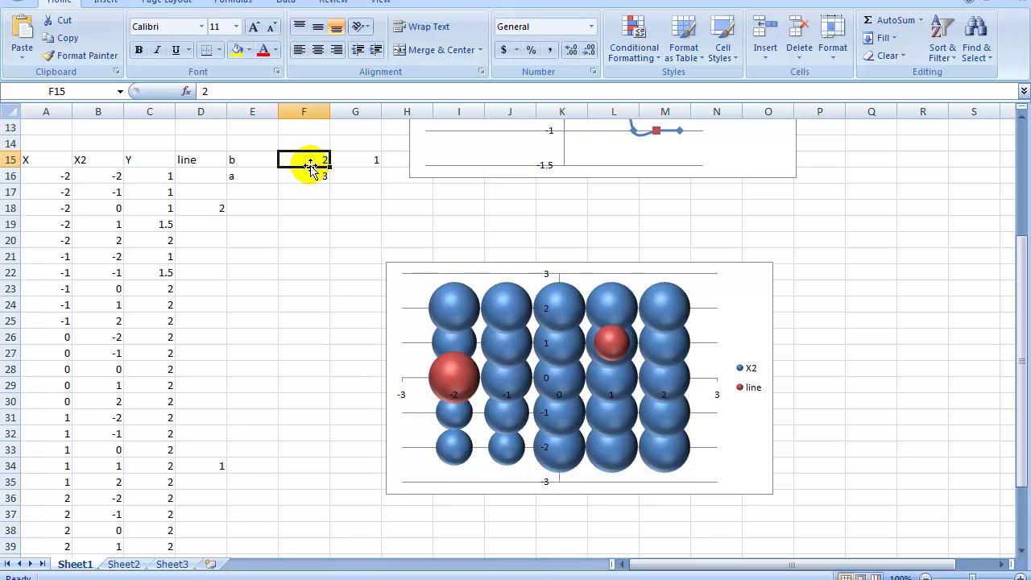
type("-1")
key("Return")
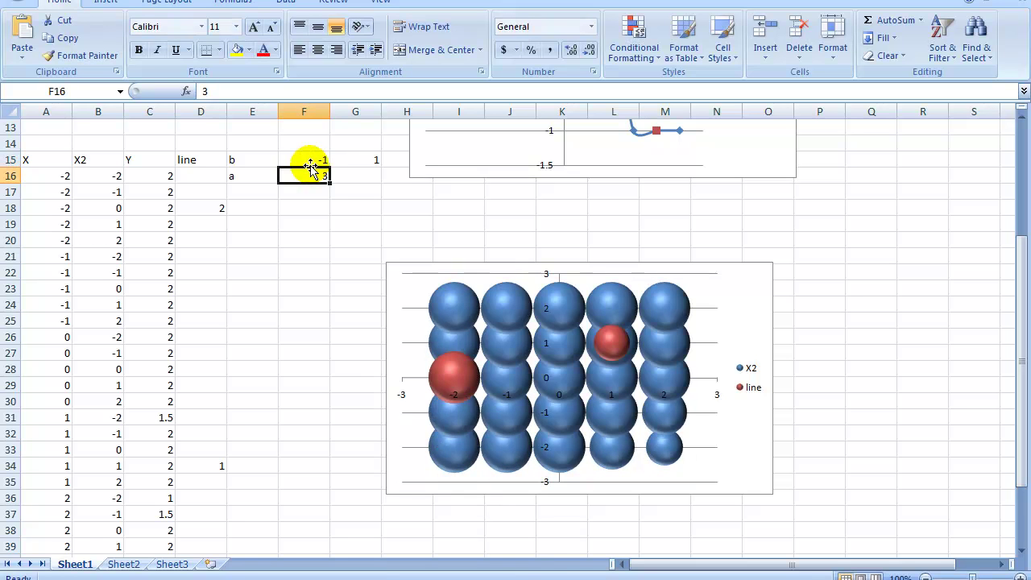
- Enter 0 and -1 as successive values of parameter a in cell F16
key("Down")
key("Up")
type("0")
key("Return")
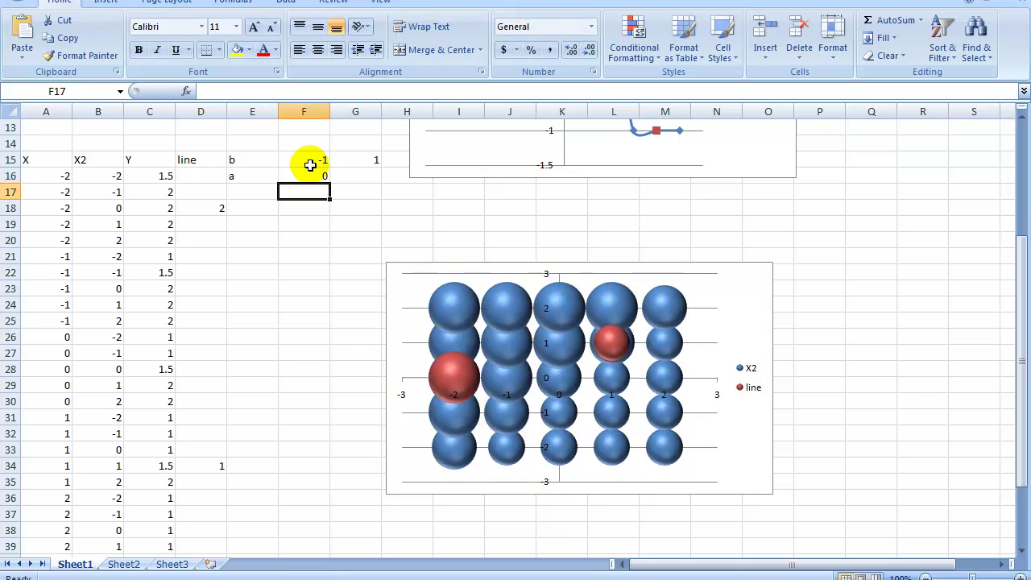
key("Up")
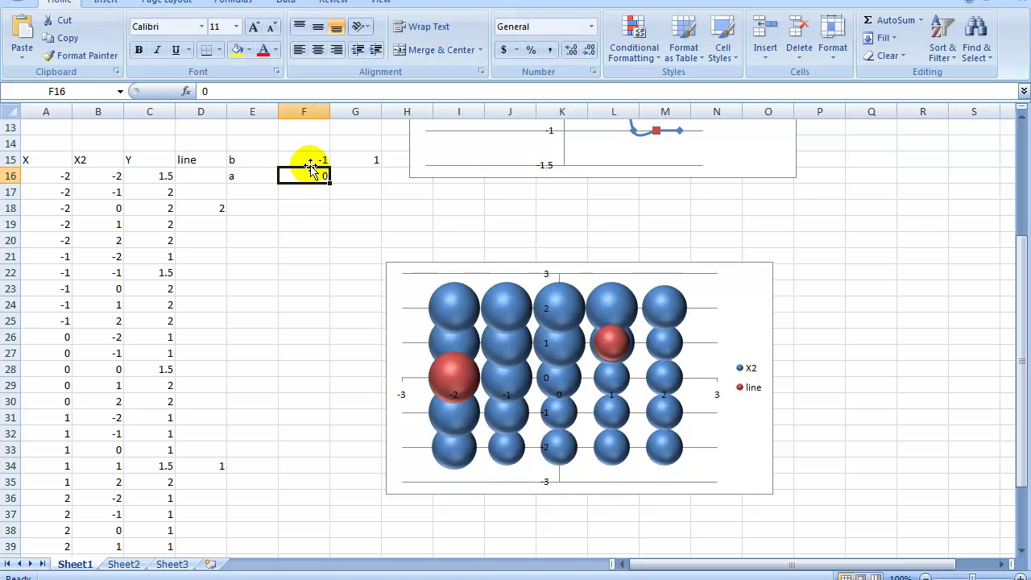
type("-1")
key("Return")
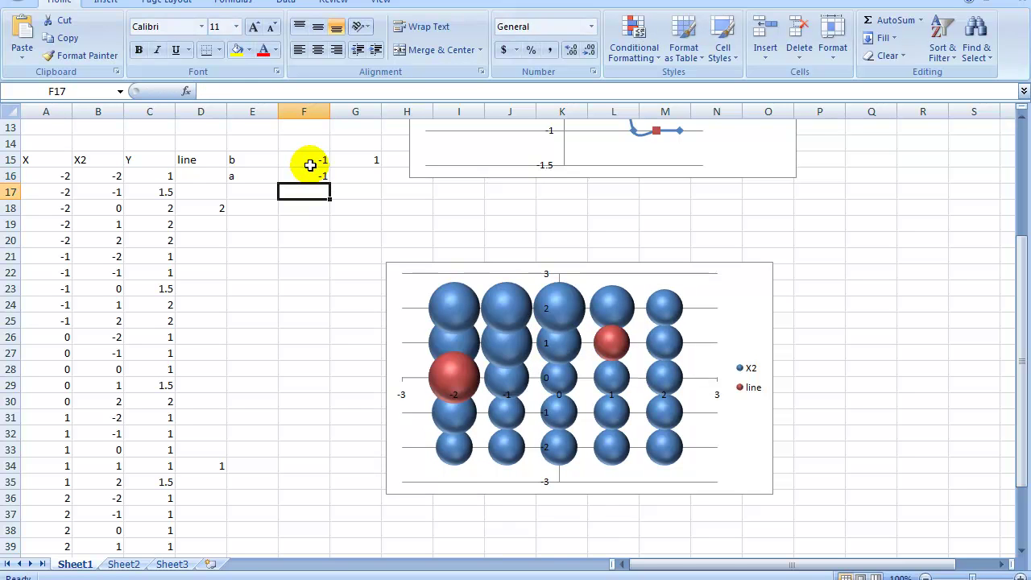
- Set the second coefficient of parameter b in cell G15 to -1
key("Up")
key("Up")
key("Right")
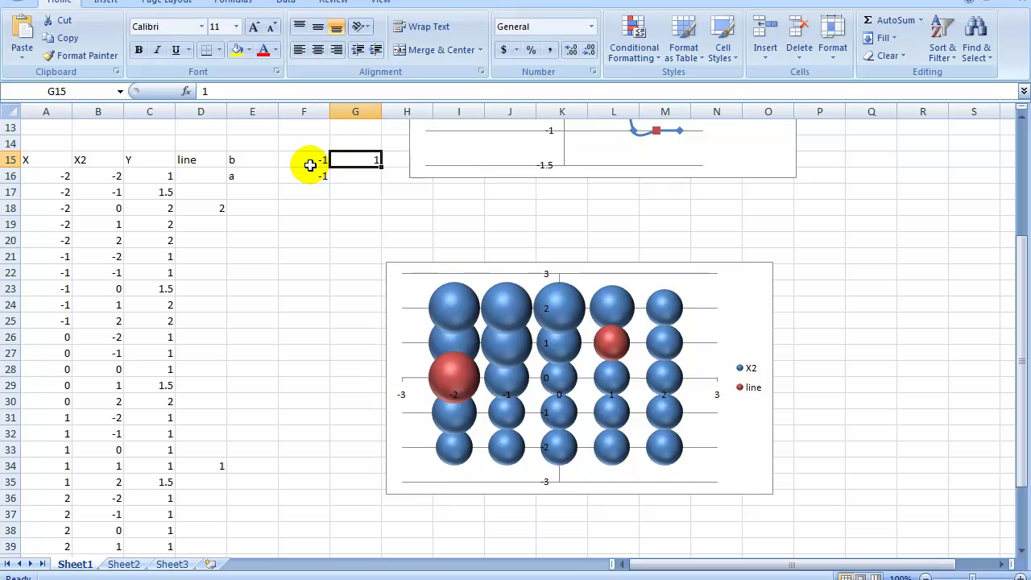
type("-1")
key("Return")
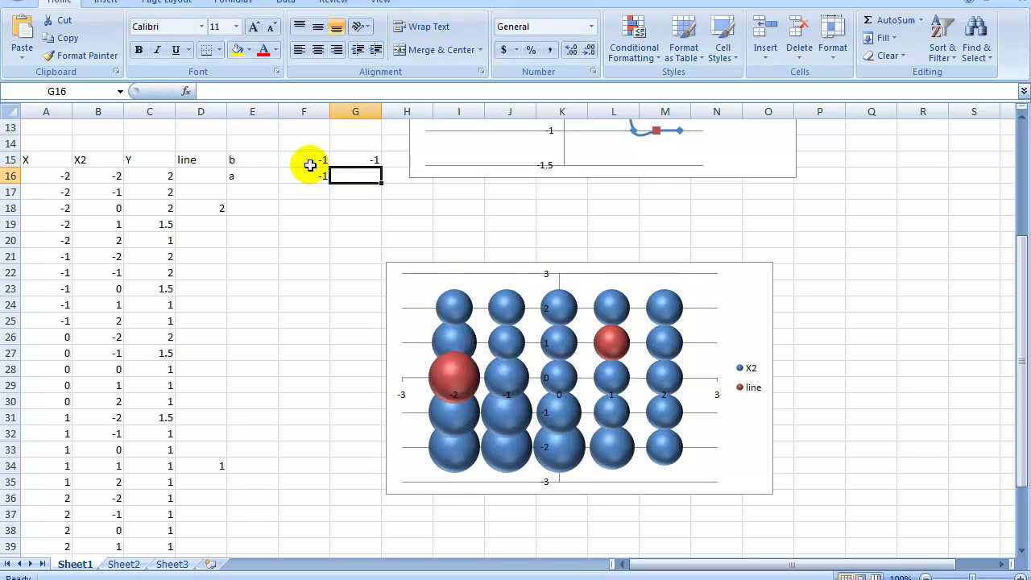
key("Left")
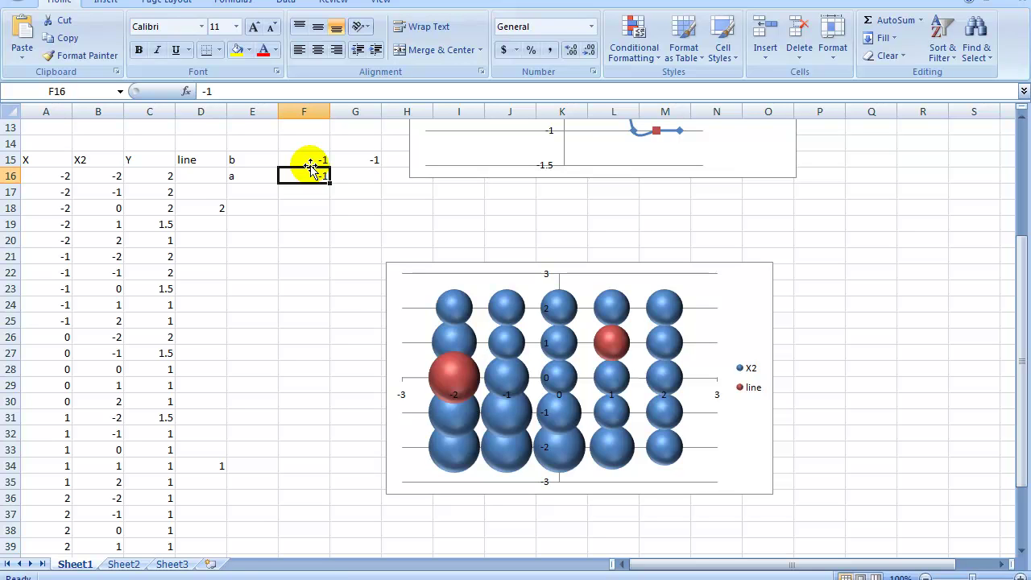
key("Down")
key("Down")
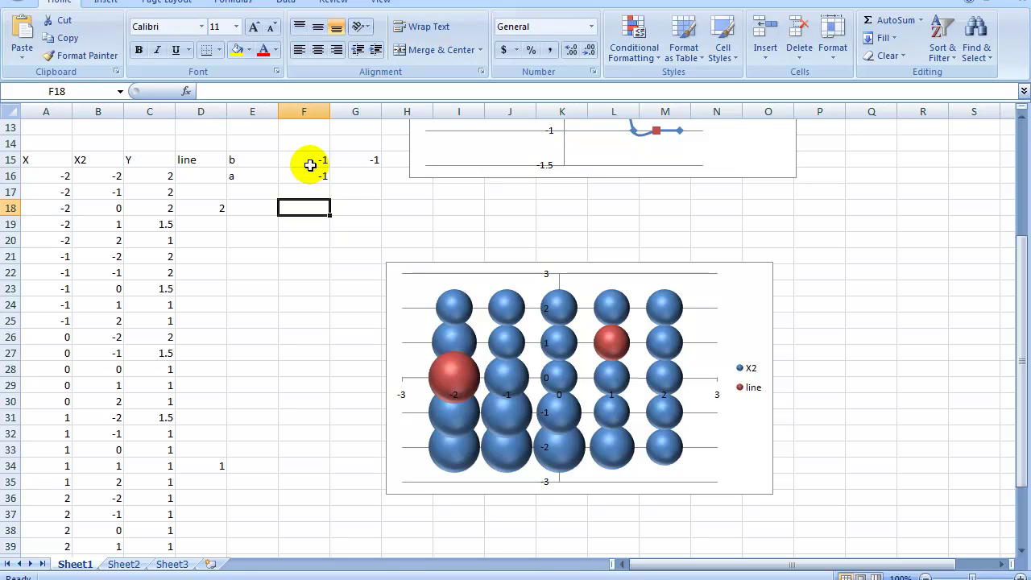
key("Up")
key("Up")
key("Up")
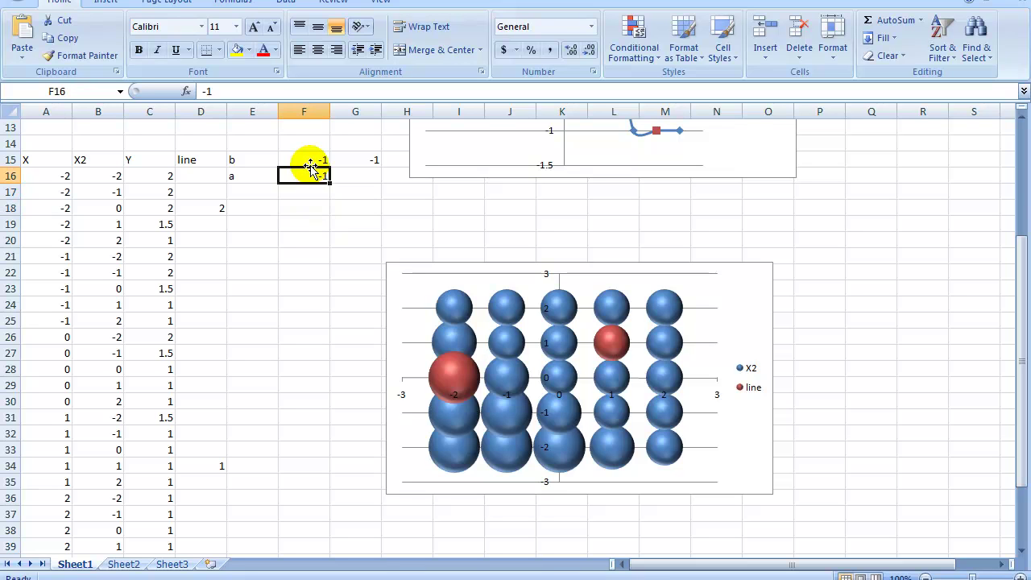
key("Right")
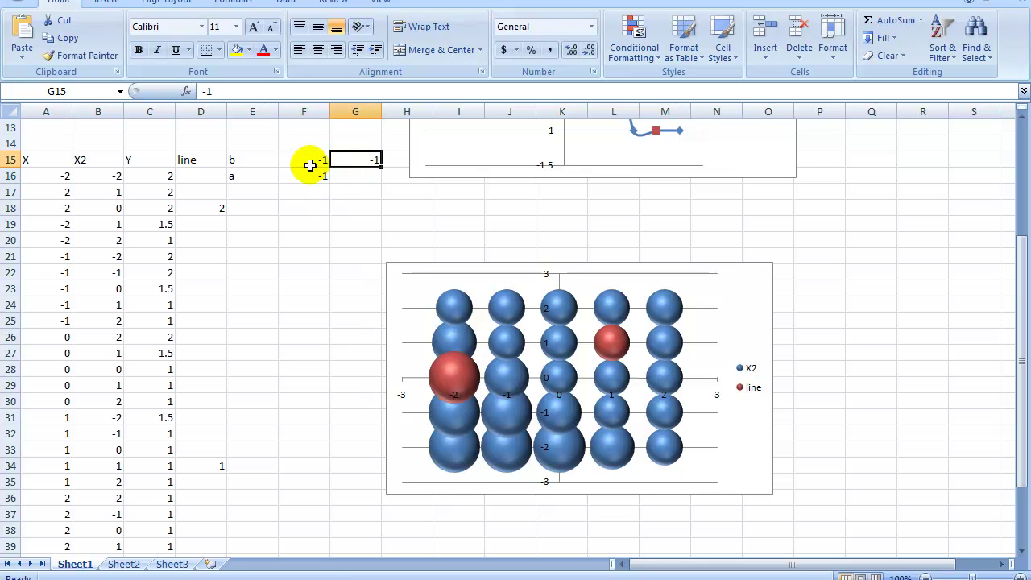